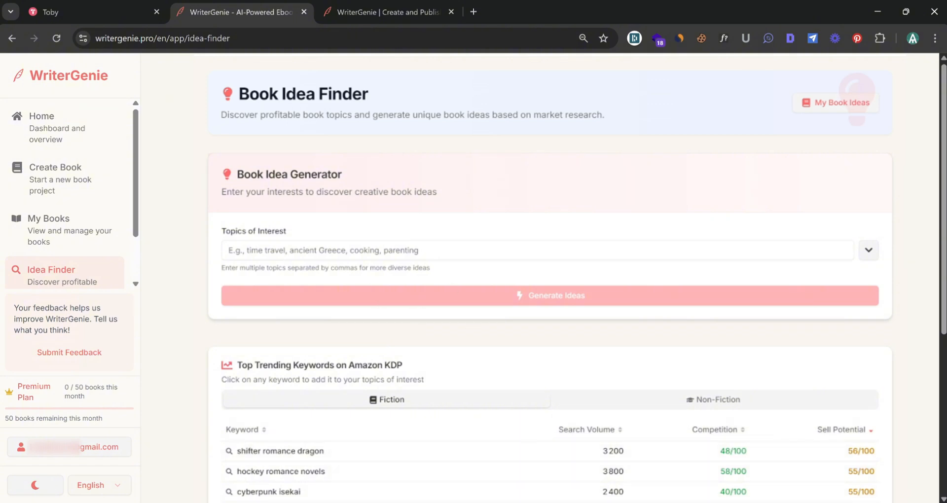
Paste "fbi mystery thrillers, crime fiction, suspense thriller" as topics of interest and generate book ideas
{"action": "left_click", "coordinate": [229, 250]}
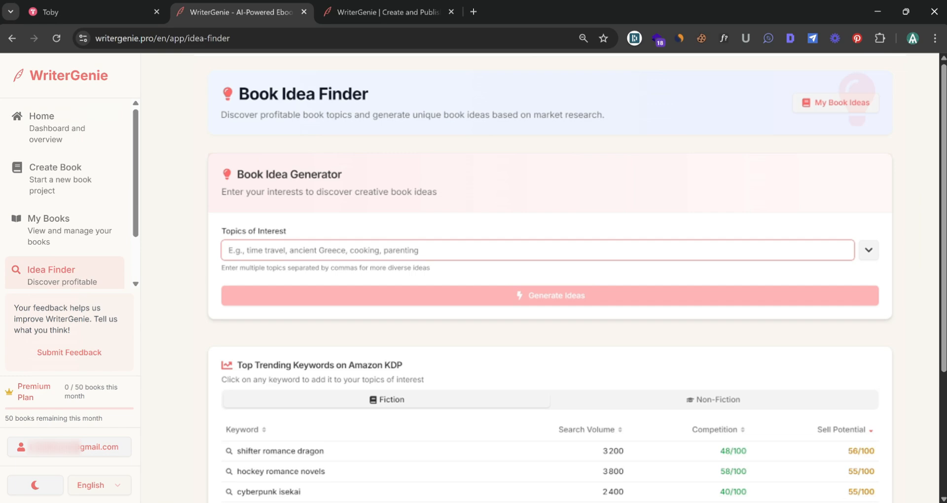
{"action": "type", "text": "fbi mystery thrillers, crime fiction, suspense thriller"}
{"action": "left_click", "coordinate": [619, 301]}
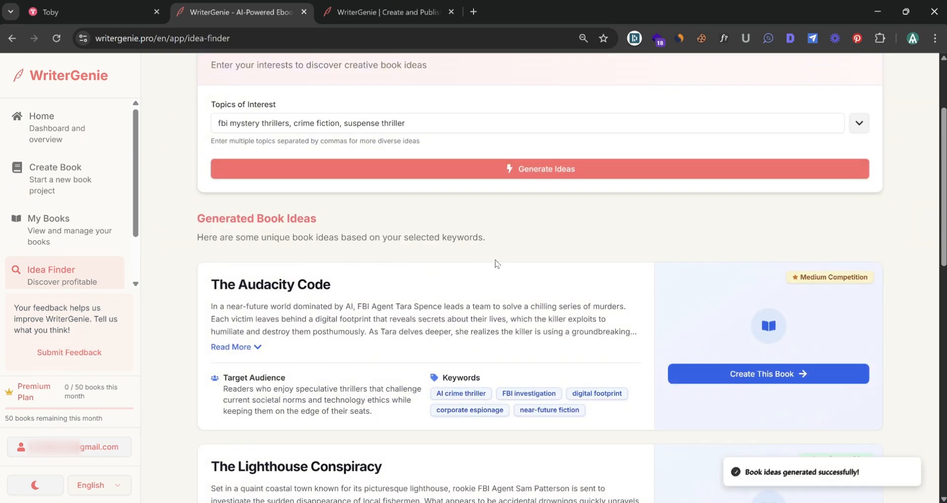
Browse the generated book ideas and expand the full description of The Lighthouse Conspiracy
{"action": "scroll", "coordinate": [495, 259], "scroll_direction": "down", "scroll_amount": 4}
{"action": "scroll", "coordinate": [406, 239], "scroll_direction": "down", "scroll_amount": 8}
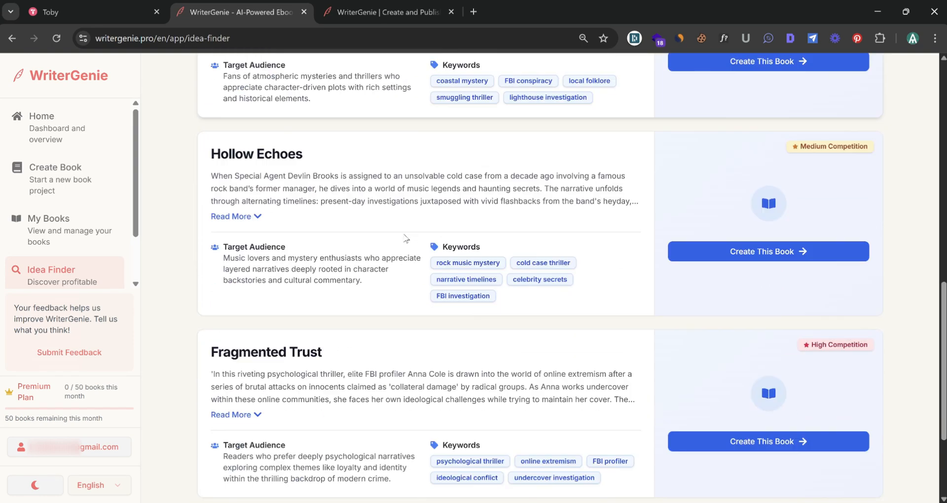
{"action": "scroll", "coordinate": [405, 239], "scroll_direction": "up", "scroll_amount": 4}
{"action": "scroll", "coordinate": [390, 246], "scroll_direction": "up", "scroll_amount": 4}
{"action": "scroll", "coordinate": [246, 276], "scroll_direction": "down", "scroll_amount": 1}
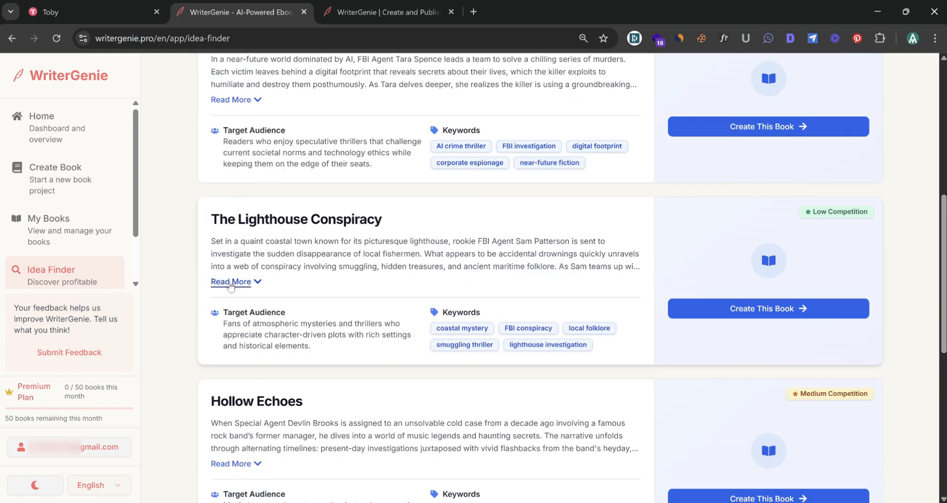
{"action": "left_click", "coordinate": [231, 282]}
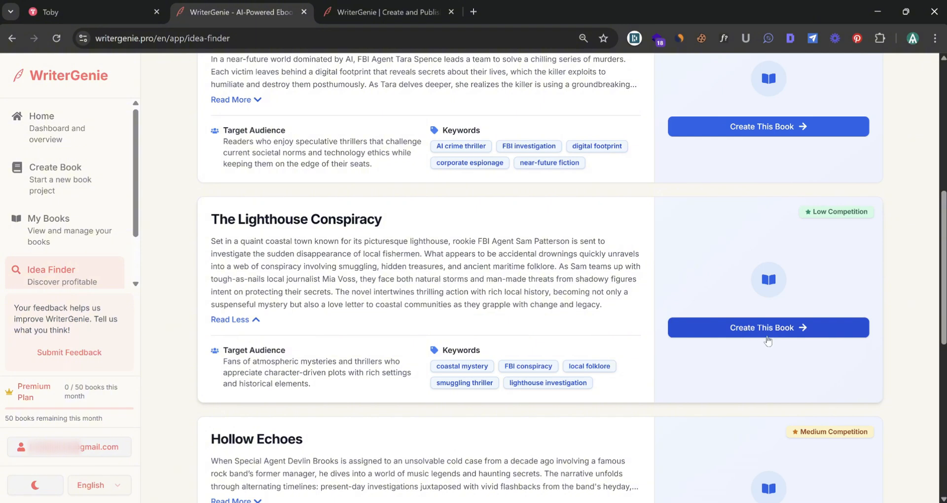
Start a new book from The Lighthouse Conspiracy idea as a fiction Novel
{"action": "left_click", "coordinate": [782, 327]}
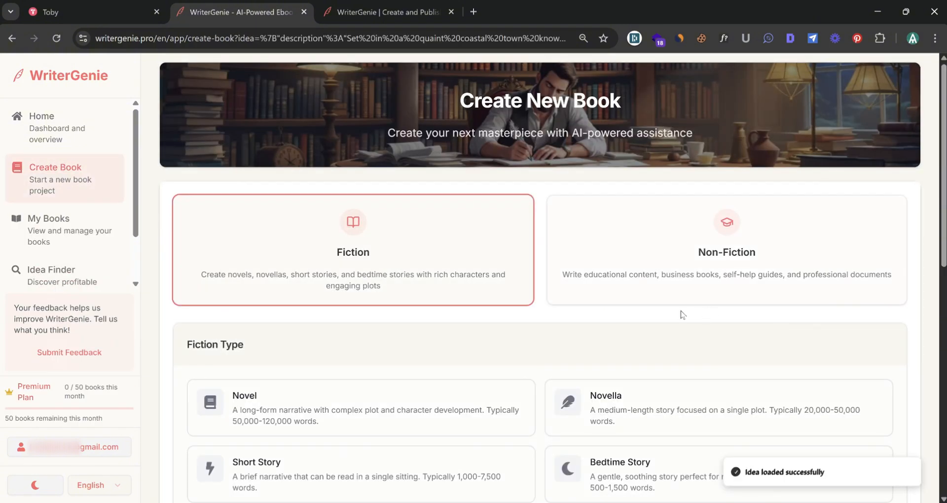
{"action": "left_click", "coordinate": [480, 386]}
Choose a genre for the book and set the number of chapters to 15
{"action": "scroll", "coordinate": [444, 321], "scroll_direction": "down", "scroll_amount": 7}
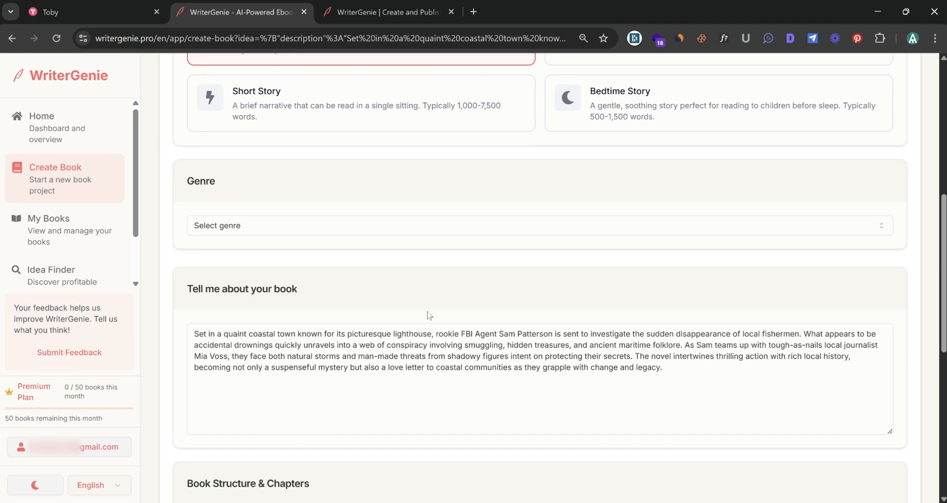
{"action": "left_click", "coordinate": [357, 226]}
{"action": "left_click", "coordinate": [292, 321]}
{"action": "scroll", "coordinate": [479, 286], "scroll_direction": "down", "scroll_amount": 6}
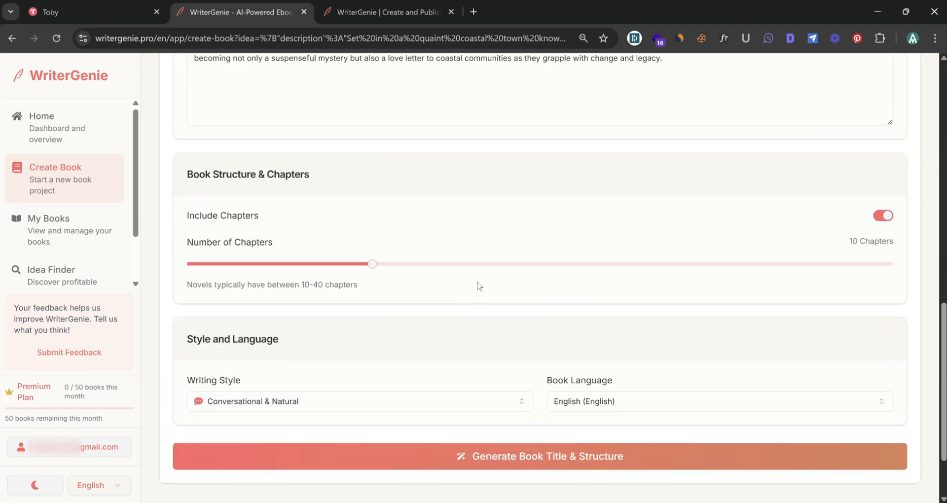
{"action": "left_click_drag", "start_coordinate": [478, 264], "coordinate": [508, 274]}
Set the writing style to Dramatic & Intense and generate the book title and structure
{"action": "scroll", "coordinate": [358, 316], "scroll_direction": "down", "scroll_amount": 2}
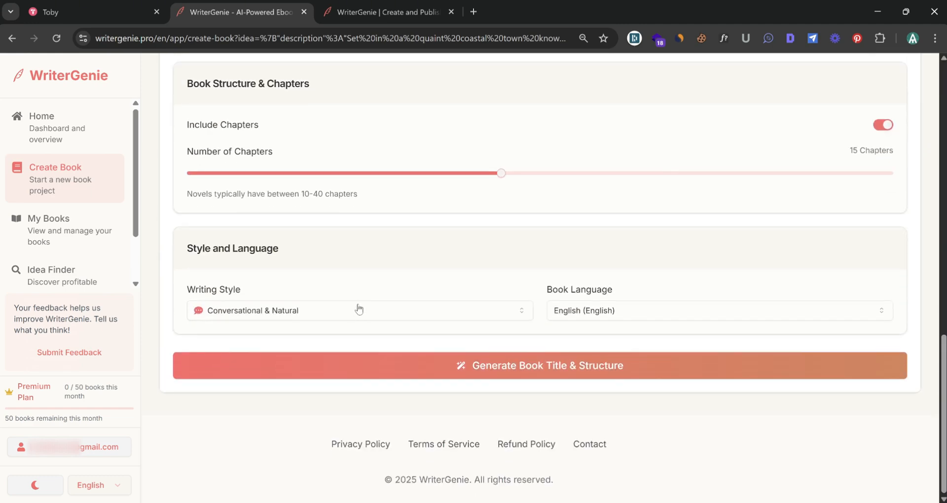
{"action": "left_click", "coordinate": [360, 309]}
{"action": "left_click", "coordinate": [258, 155]}
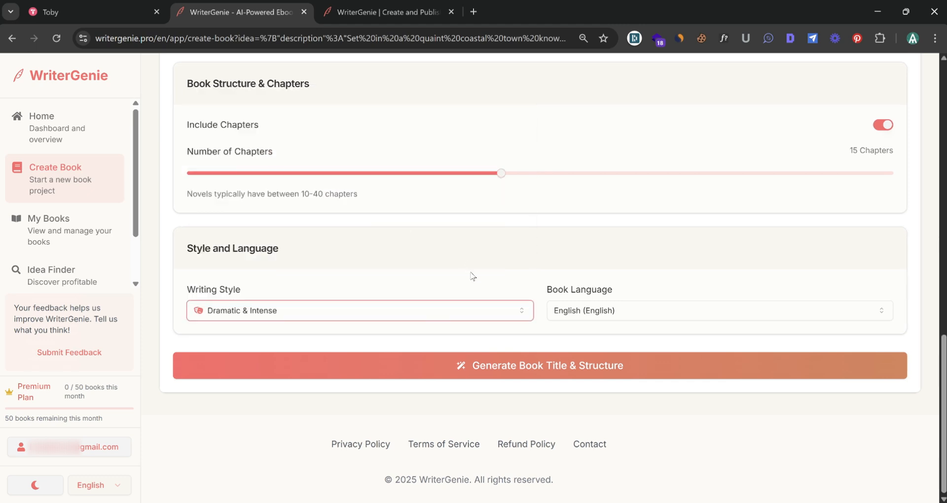
{"action": "left_click", "coordinate": [550, 370]}
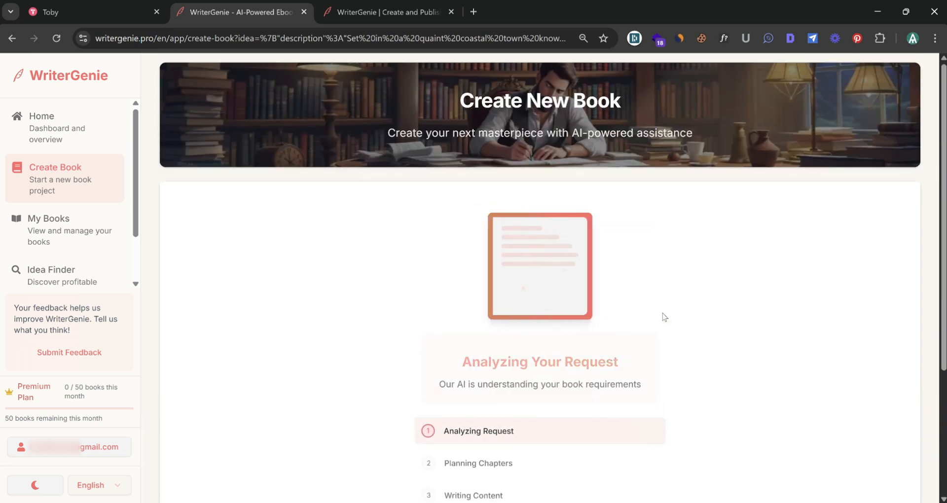
Review the generated titles, book summary and chapter plan
{"action": "scroll", "coordinate": [696, 304], "scroll_direction": "down", "scroll_amount": 3}
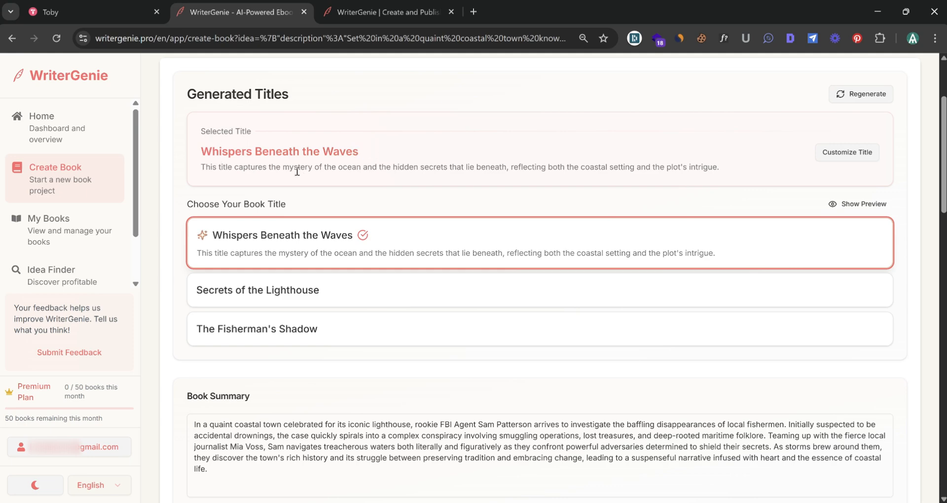
{"action": "scroll", "coordinate": [416, 150], "scroll_direction": "down", "scroll_amount": 5}
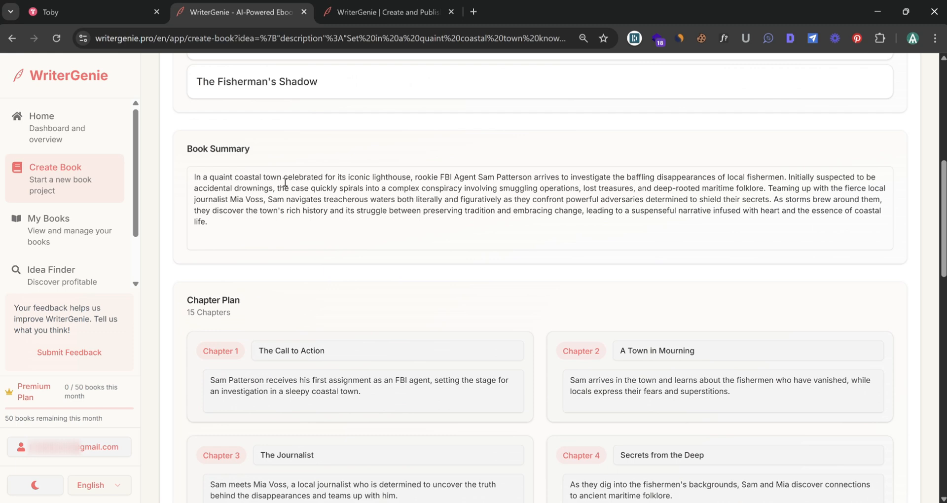
{"action": "scroll", "coordinate": [390, 204], "scroll_direction": "down", "scroll_amount": 3}
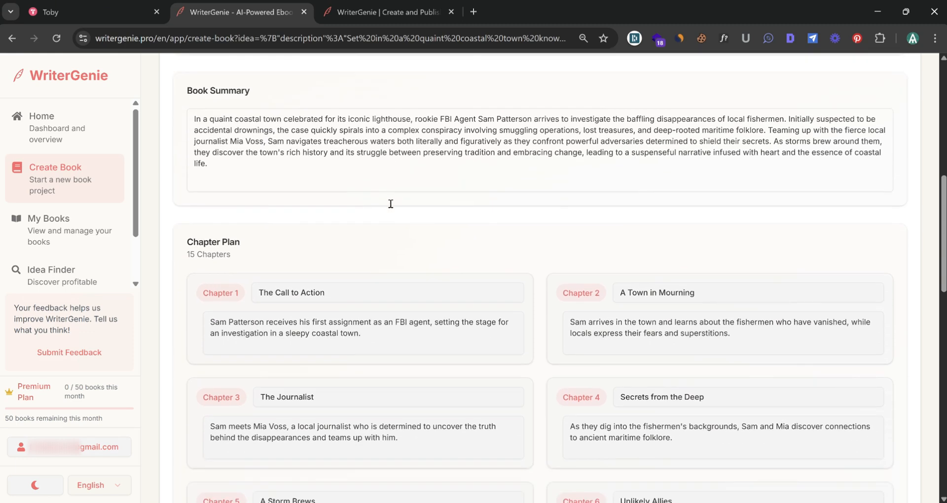
{"action": "scroll", "coordinate": [606, 257], "scroll_direction": "down", "scroll_amount": 3}
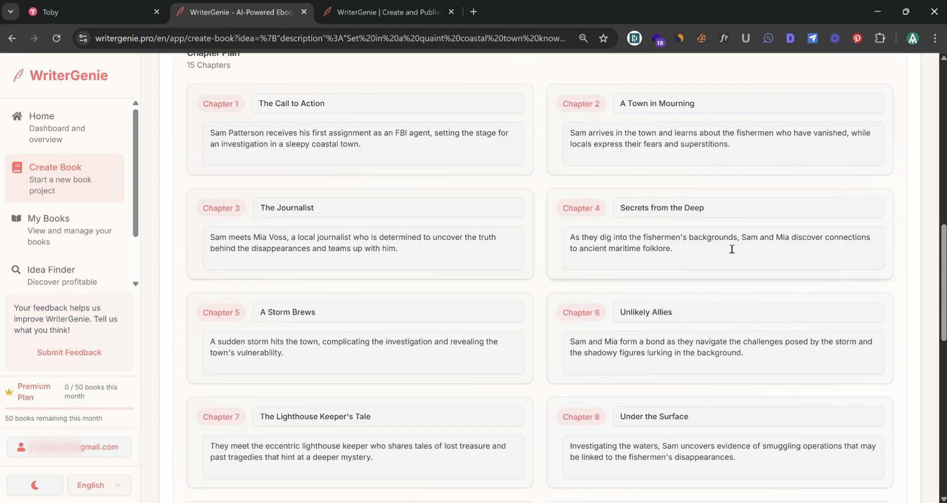
{"action": "scroll", "coordinate": [732, 247], "scroll_direction": "down", "scroll_amount": 4}
{"action": "scroll", "coordinate": [477, 329], "scroll_direction": "down", "scroll_amount": 6}
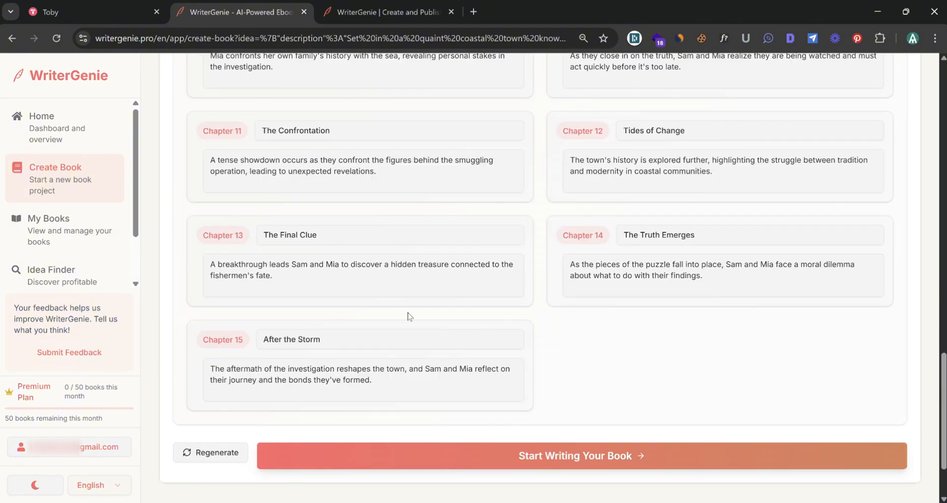
Start writing the book from the generated outline
{"action": "left_click", "coordinate": [585, 457]}
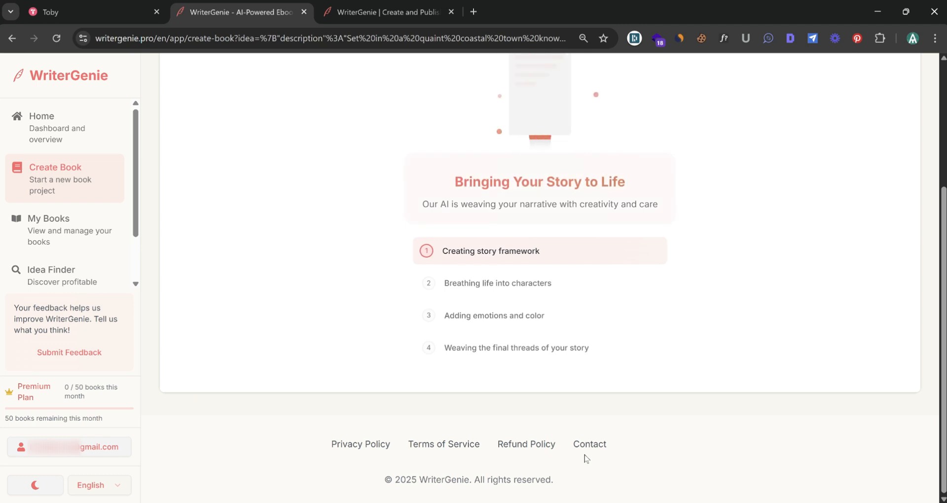
{"action": "left_click", "coordinate": [738, 222]}
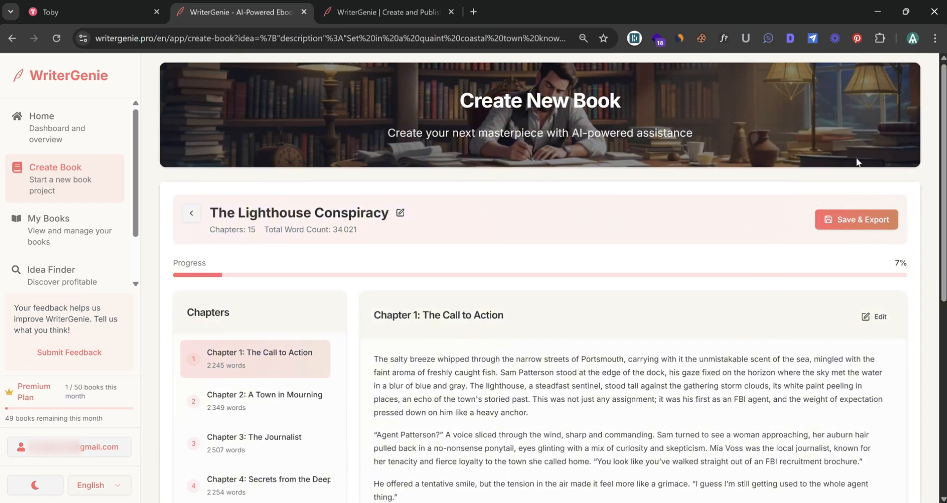
Read through the generated chapters, opening Chapter 2 and Chapter 3
{"action": "scroll", "coordinate": [533, 233], "scroll_direction": "down", "scroll_amount": 5}
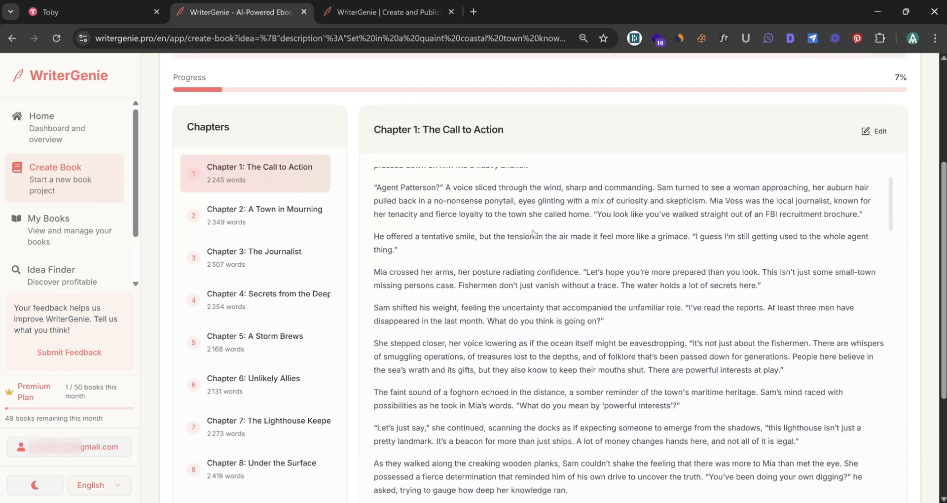
{"action": "scroll", "coordinate": [532, 233], "scroll_direction": "down", "scroll_amount": 5}
{"action": "left_click", "coordinate": [276, 216]}
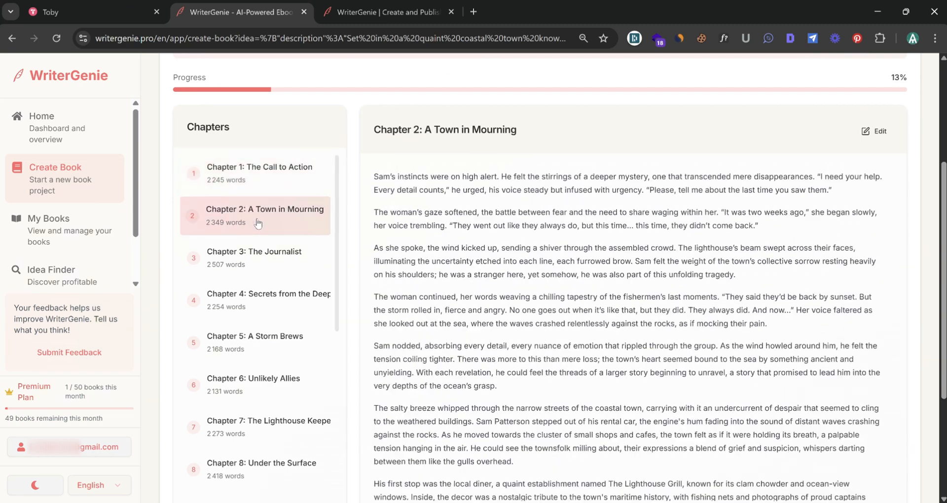
{"action": "left_click", "coordinate": [290, 275]}
{"action": "scroll", "coordinate": [631, 296], "scroll_direction": "down", "scroll_amount": 3}
{"action": "scroll", "coordinate": [838, 148], "scroll_direction": "up", "scroll_amount": 4}
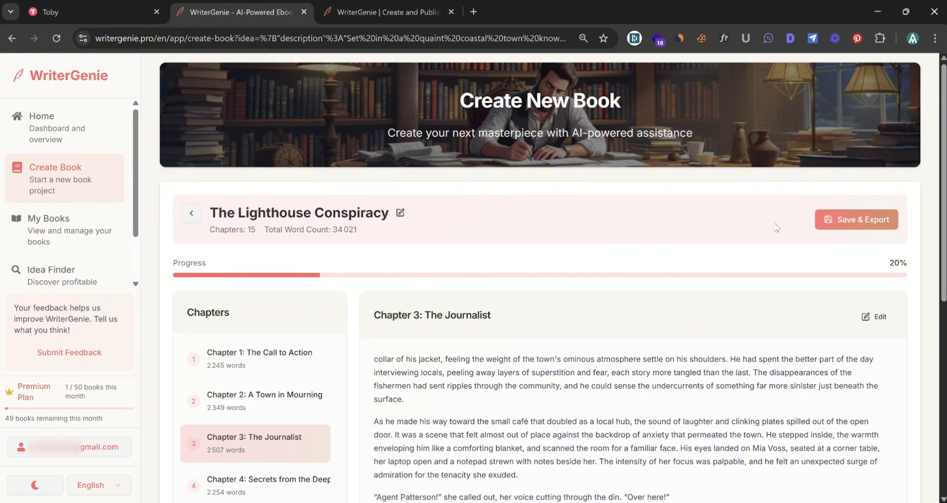
Open the book's export settings and fill in the author's pen name and a pasted author biography
{"action": "left_click", "coordinate": [857, 219]}
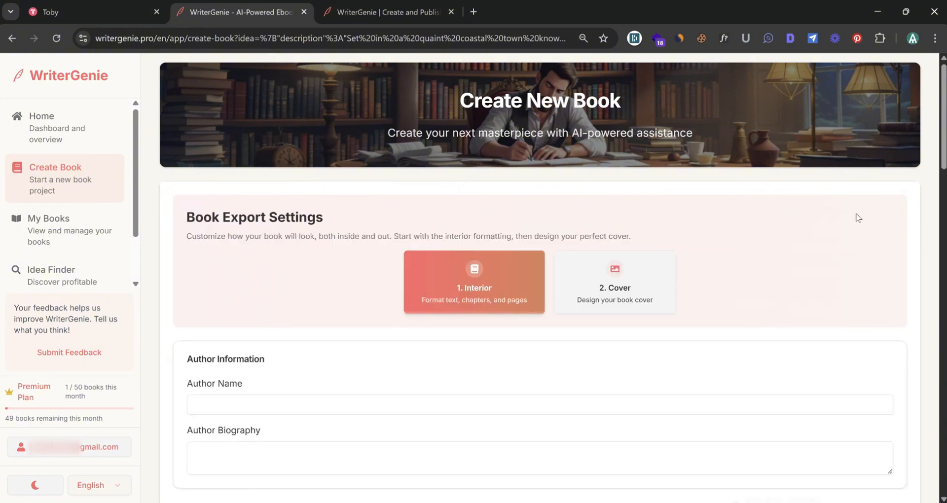
{"action": "scroll", "coordinate": [542, 246], "scroll_direction": "down", "scroll_amount": 2}
{"action": "left_click", "coordinate": [520, 282]}
{"action": "type", "text": "Magnus Frost"}
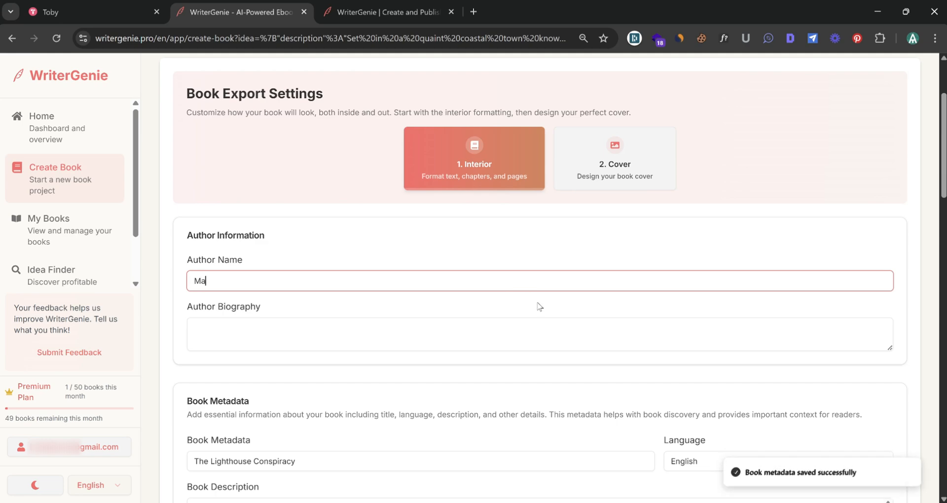
{"action": "key", "text": "Tab"}
{"action": "key", "text": "ctrl+v"}
Continue from the interior settings to the cover design step
{"action": "scroll", "coordinate": [588, 215], "scroll_direction": "down", "scroll_amount": 8}
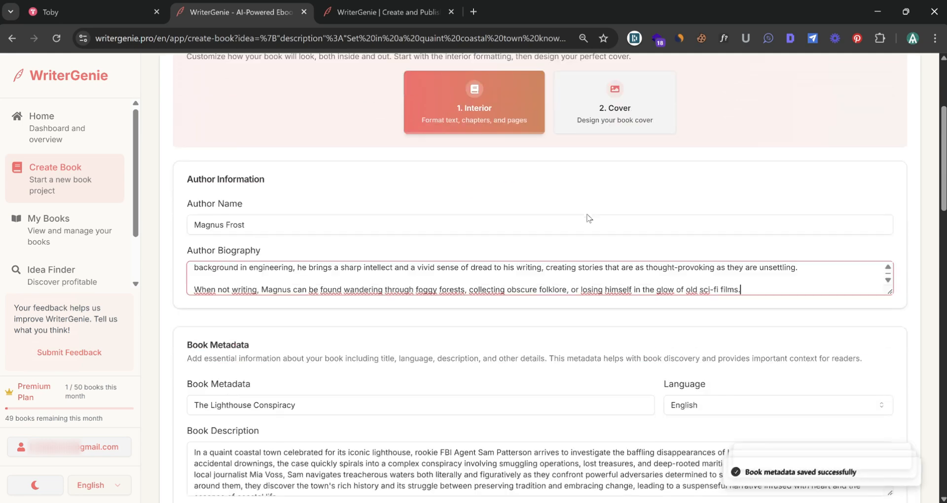
{"action": "scroll", "coordinate": [432, 261], "scroll_direction": "down", "scroll_amount": 15}
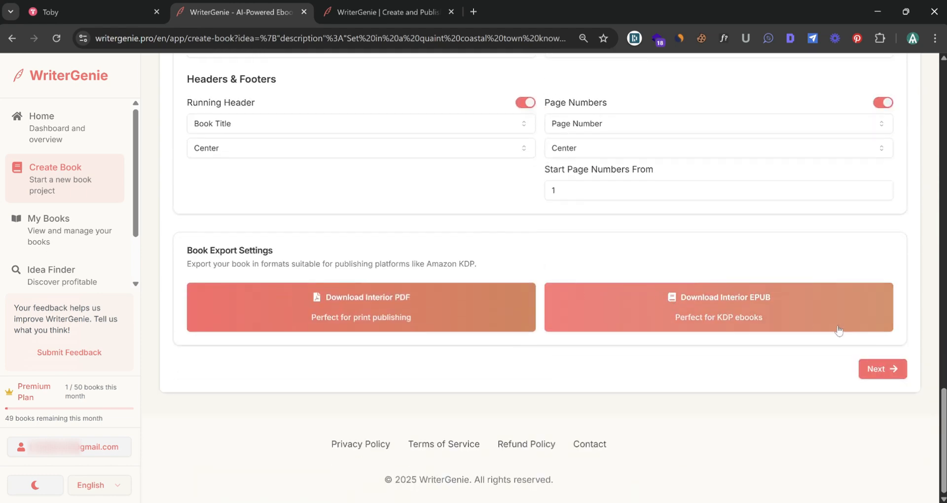
{"action": "left_click", "coordinate": [882, 369]}
Review the cover design and go back to the interior settings
{"action": "scroll", "coordinate": [827, 366], "scroll_direction": "up", "scroll_amount": 9}
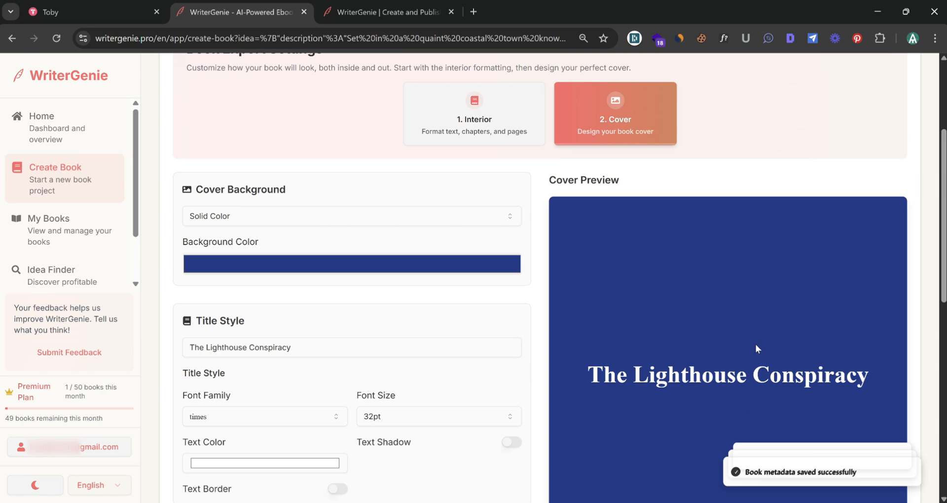
{"action": "scroll", "coordinate": [758, 349], "scroll_direction": "down", "scroll_amount": 10}
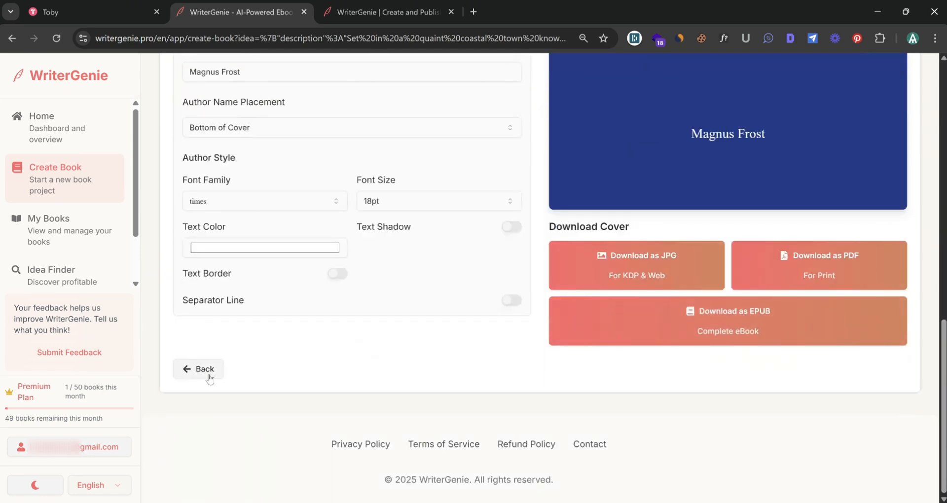
{"action": "left_click", "coordinate": [205, 369]}
Download the book interior as an EPUB and as a PDF
{"action": "scroll", "coordinate": [481, 303], "scroll_direction": "down", "scroll_amount": 4}
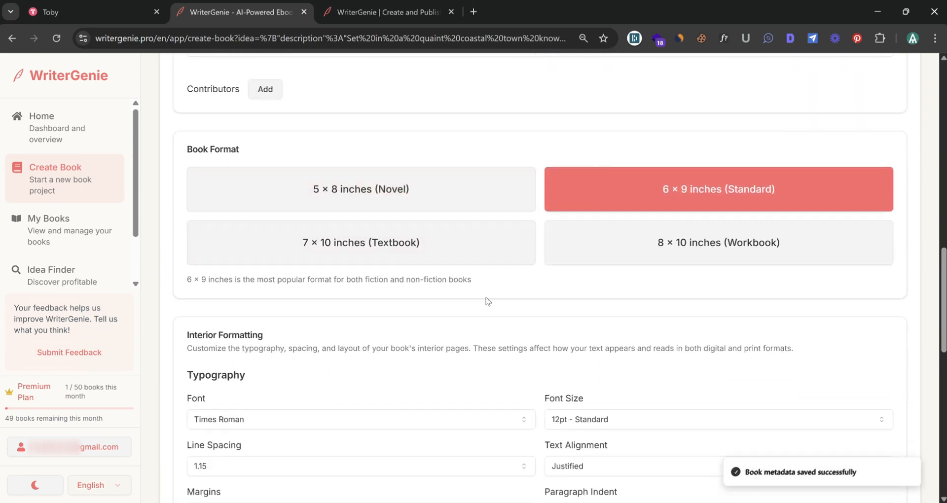
{"action": "scroll", "coordinate": [487, 301], "scroll_direction": "down", "scroll_amount": 12}
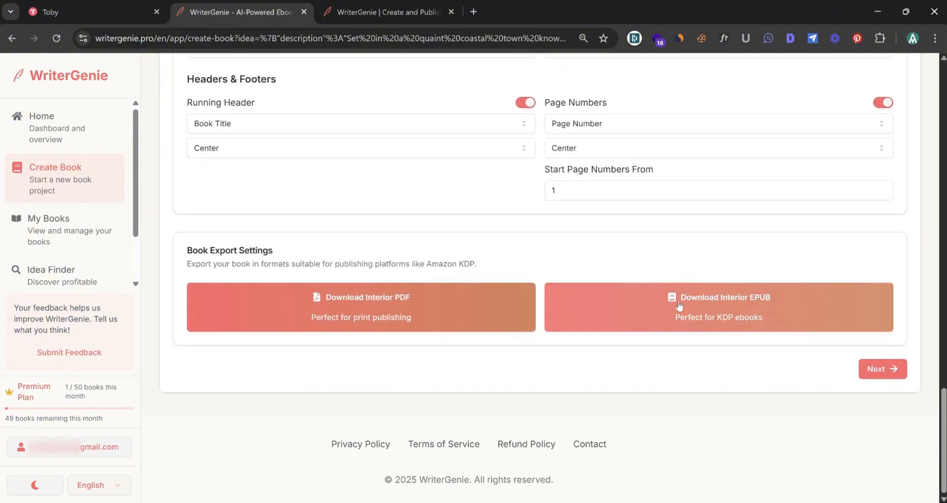
{"action": "left_click", "coordinate": [721, 316]}
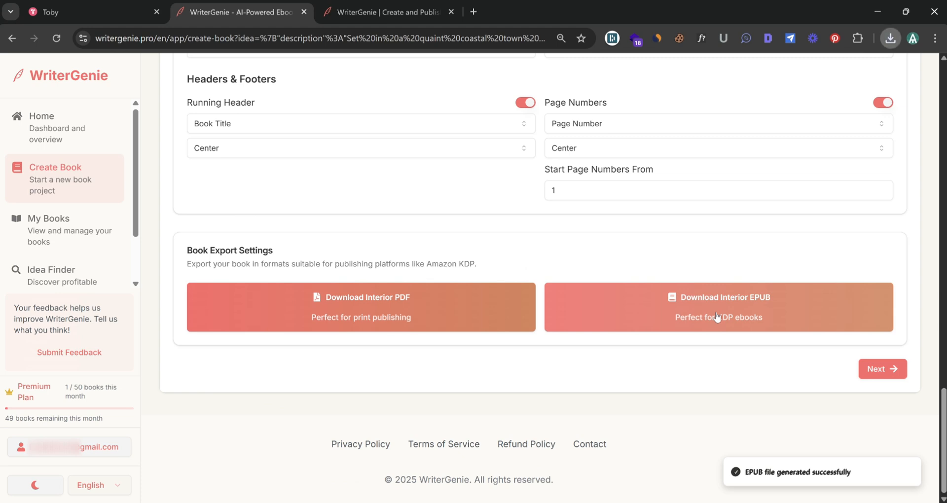
{"action": "left_click", "coordinate": [384, 309]}
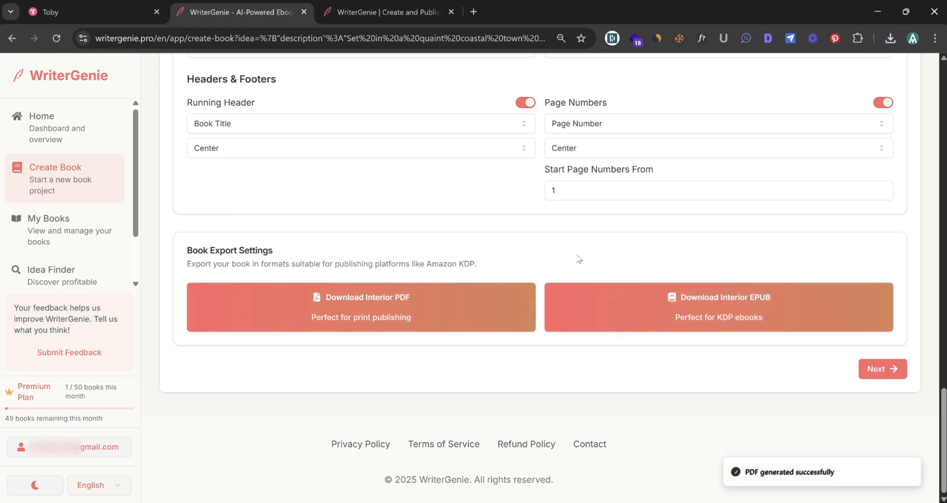
Switch to the Amazon Kindle Direct Publishing tab and start creating a new title
{"action": "scroll", "coordinate": [568, 264], "scroll_direction": "up", "scroll_amount": 3}
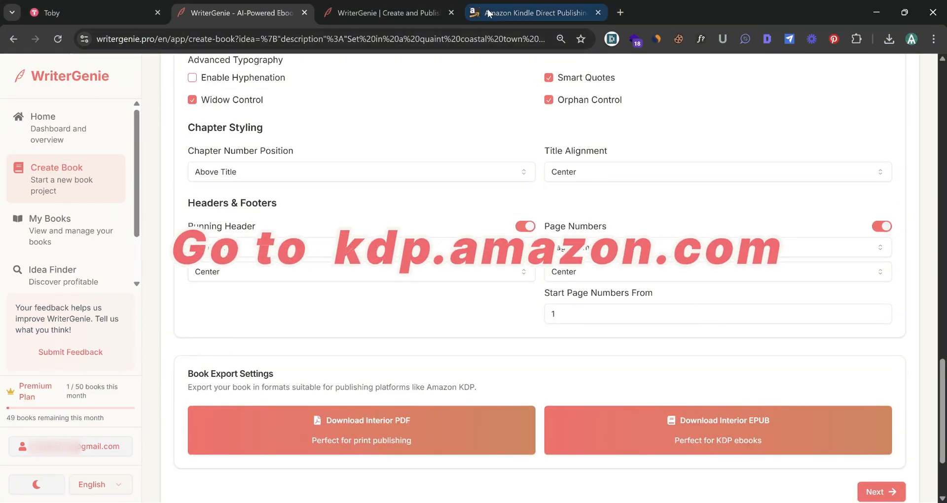
{"action": "left_click", "coordinate": [511, 4]}
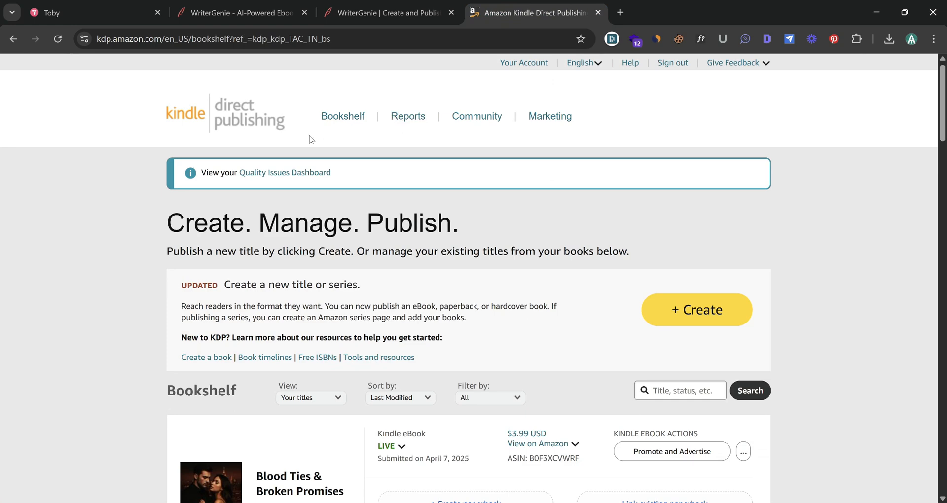
{"action": "scroll", "coordinate": [207, 113], "scroll_direction": "down", "scroll_amount": 1}
{"action": "scroll", "coordinate": [202, 104], "scroll_direction": "up", "scroll_amount": 1}
{"action": "scroll", "coordinate": [614, 228], "scroll_direction": "down", "scroll_amount": 1}
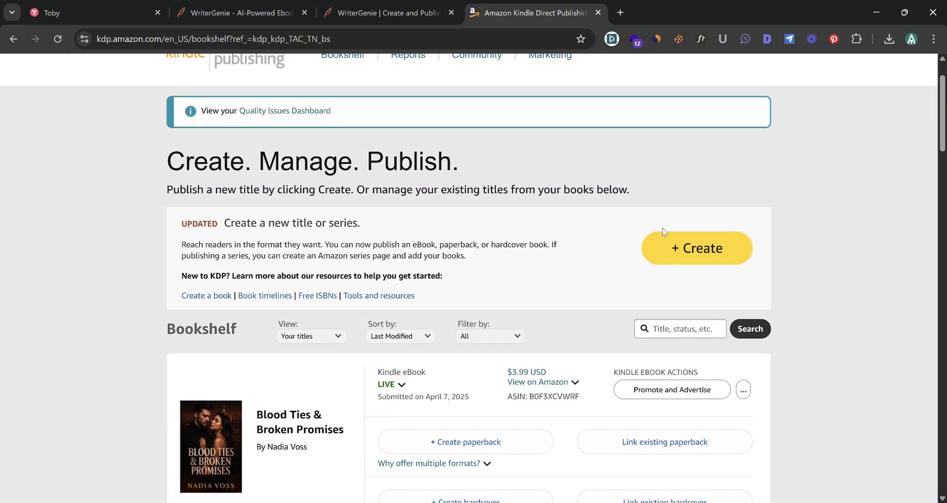
{"action": "left_click", "coordinate": [697, 250]}
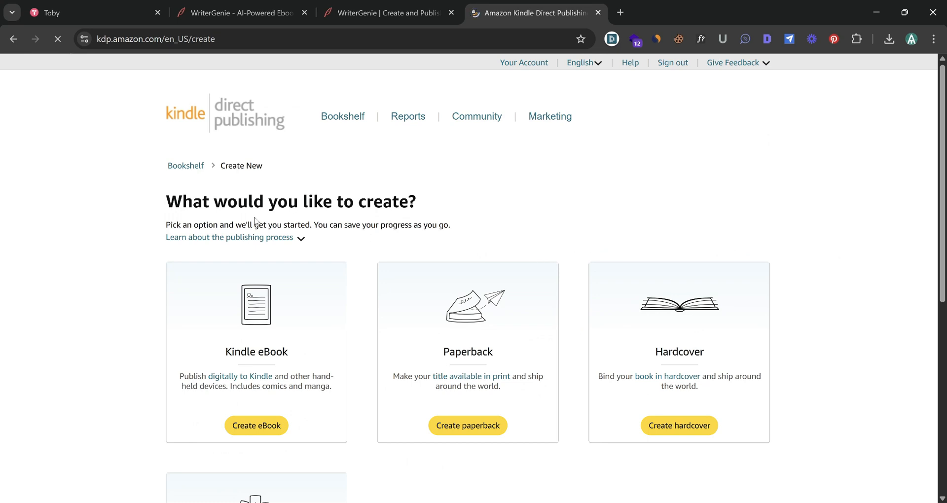
Create a new Kindle eBook and copy the title The Lighthouse Conspiracy from WriterGenie into its Book Title field
{"action": "left_click", "coordinate": [270, 430]}
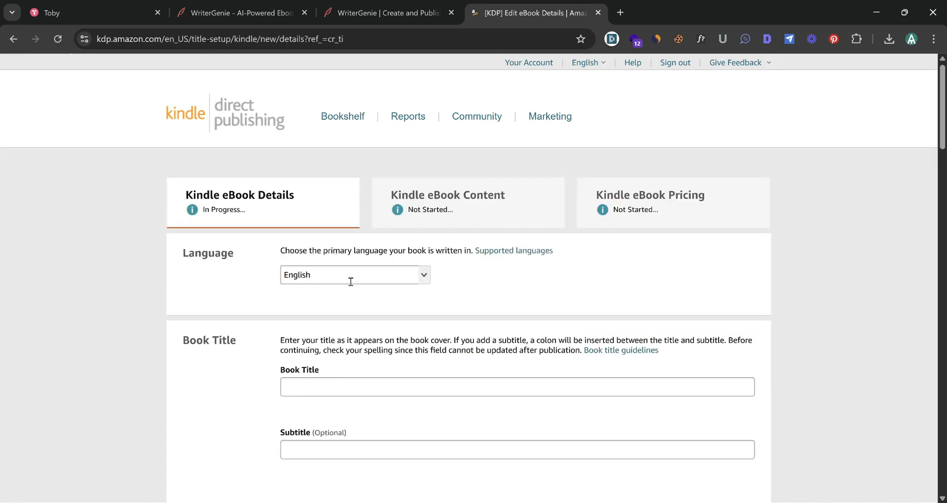
{"action": "scroll", "coordinate": [287, 253], "scroll_direction": "down", "scroll_amount": 3}
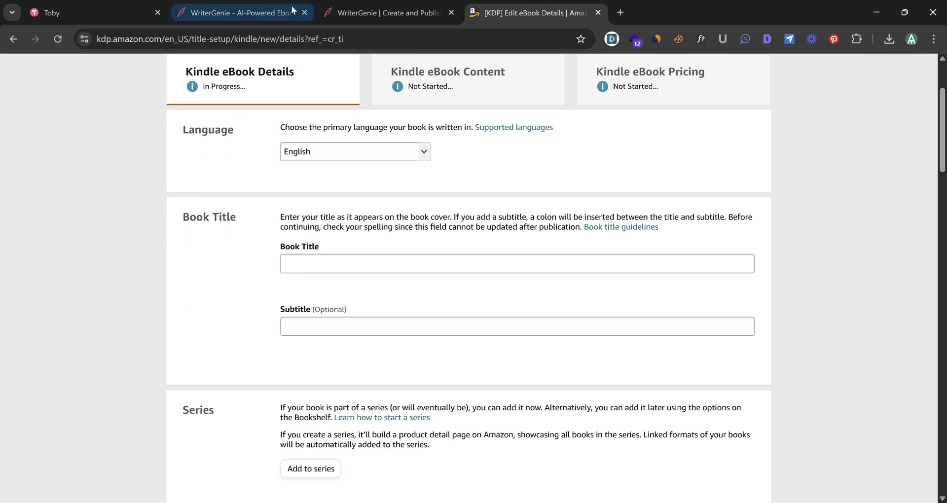
{"action": "left_click", "coordinate": [242, 12]}
{"action": "scroll", "coordinate": [384, 203], "scroll_direction": "up", "scroll_amount": 5}
{"action": "scroll", "coordinate": [382, 203], "scroll_direction": "up", "scroll_amount": 4}
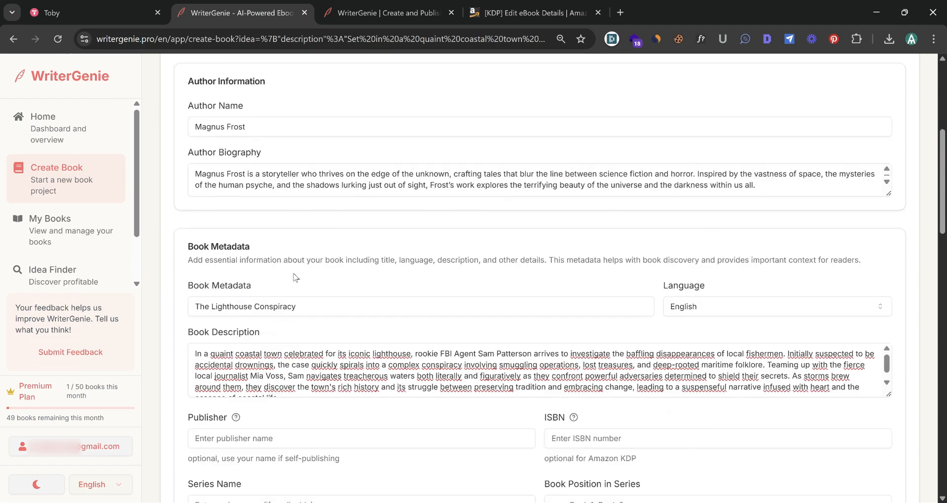
{"action": "left_click", "coordinate": [328, 311]}
{"action": "key", "text": "ctrl+a"}
{"action": "key", "text": "ctrl+c"}
{"action": "left_click", "coordinate": [485, 7]}
{"action": "left_click", "coordinate": [395, 265]}
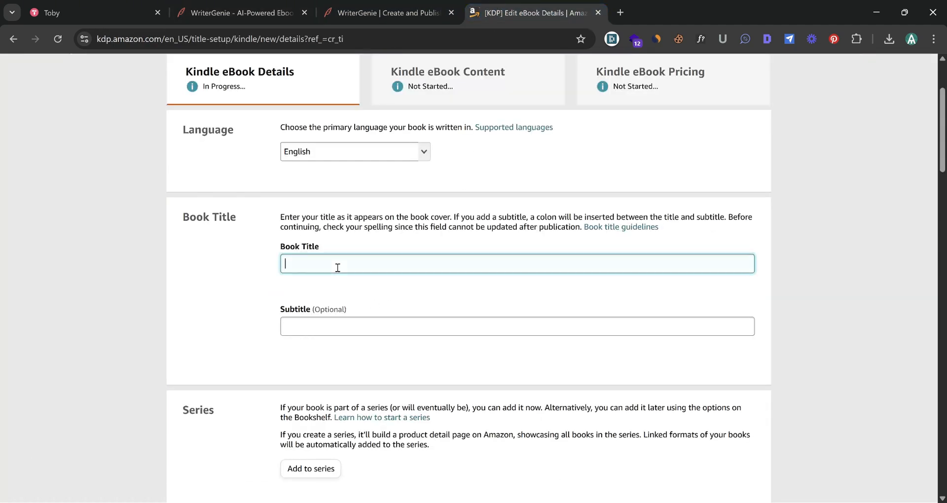
{"action": "key", "text": "ctrl+v"}
Enter the author's first and last name from WriterGenie as the primary author
{"action": "scroll", "coordinate": [389, 269], "scroll_direction": "down", "scroll_amount": 8}
{"action": "left_click", "coordinate": [373, 314]}
{"action": "type", "text": "Magnus"}
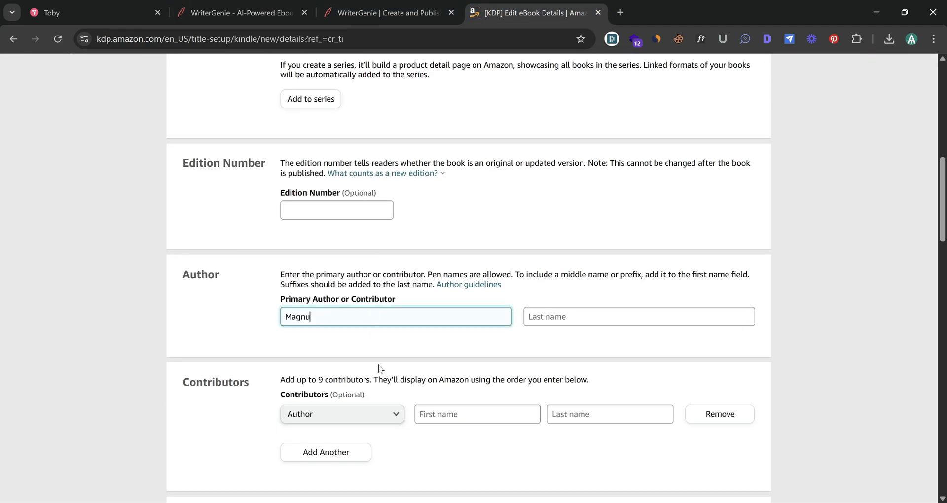
{"action": "key", "text": "Tab"}
{"action": "type", "text": "Frost"}
Copy the book description from WriterGenie and paste it into the eBook's Description editor
{"action": "scroll", "coordinate": [417, 204], "scroll_direction": "down", "scroll_amount": 3}
{"action": "scroll", "coordinate": [416, 203], "scroll_direction": "down", "scroll_amount": 4}
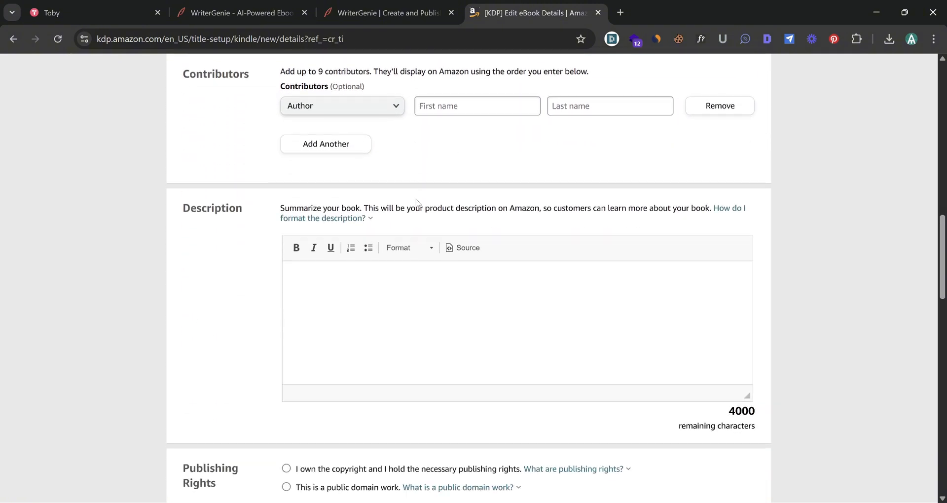
{"action": "left_click", "coordinate": [220, 5]}
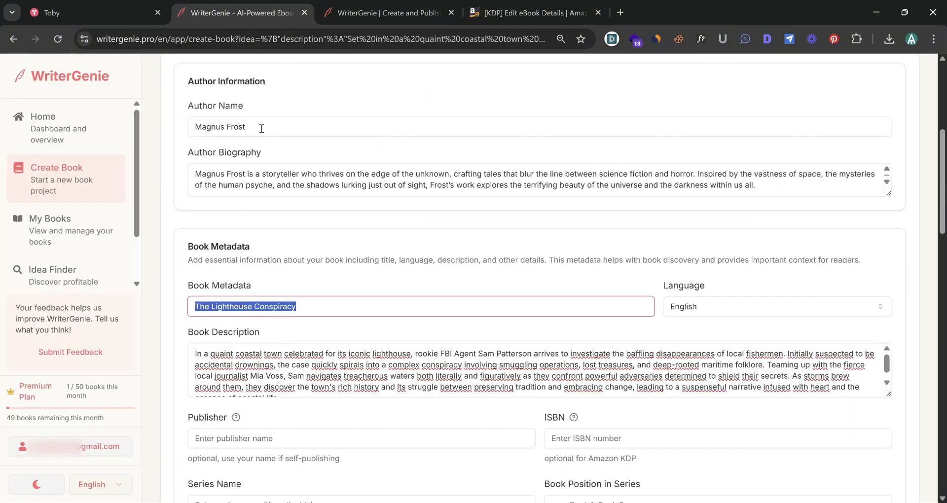
{"action": "left_click", "coordinate": [270, 365]}
{"action": "key", "text": "ctrl+a"}
{"action": "key", "text": "ctrl+c"}
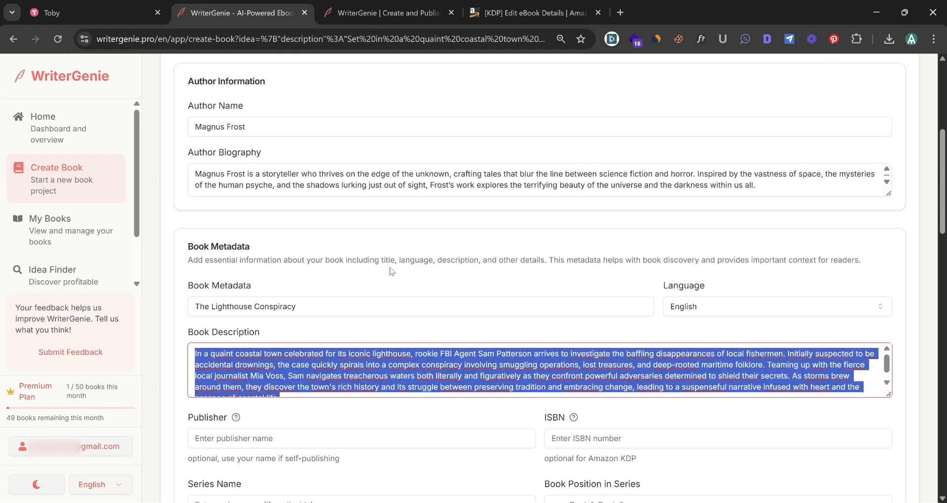
{"action": "left_click", "coordinate": [525, 4]}
{"action": "left_click", "coordinate": [366, 259]}
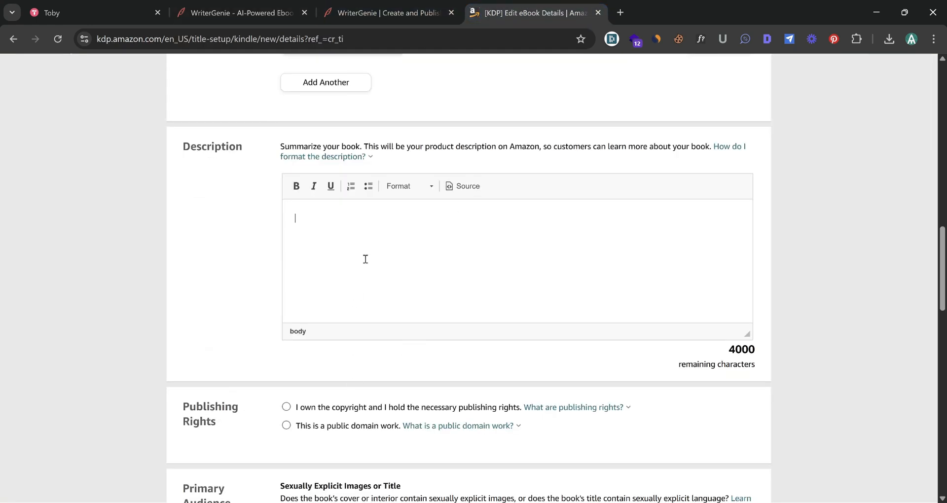
{"action": "key", "text": "ctrl+v"}
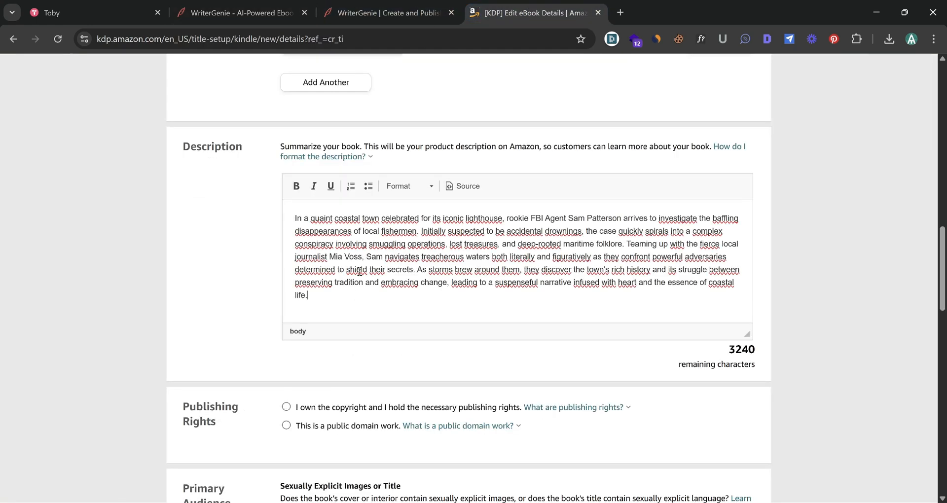
Mark the book as containing no sexually explicit images or title
{"action": "scroll", "coordinate": [359, 271], "scroll_direction": "down", "scroll_amount": 4}
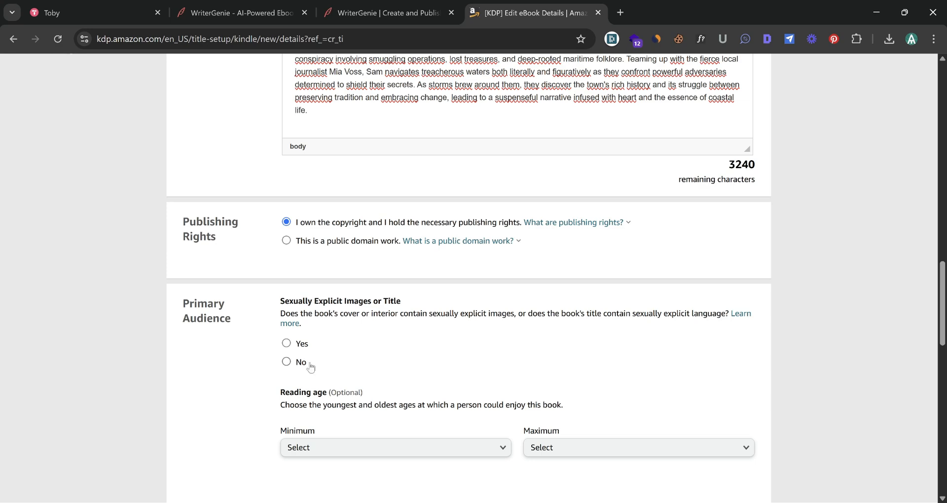
{"action": "left_click", "coordinate": [285, 361]}
{"action": "scroll", "coordinate": [408, 316], "scroll_direction": "down", "scroll_amount": 5}
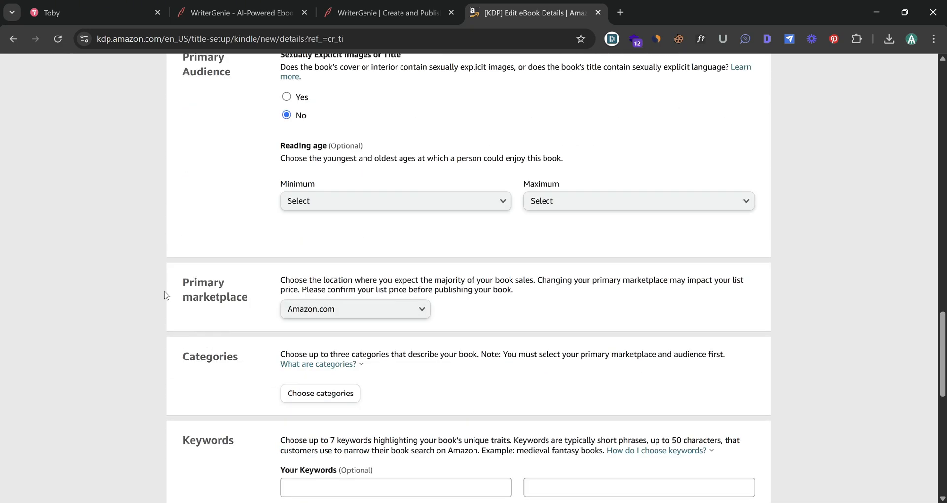
Enter the seven keywords FBI coastal mystery, Lighthouse thriller fiction, Suspenseful small town crime, Maritime conspiracy novel, Journalist and agent thriller, Treasure smuggling mystery, Modern crime with folklore
{"action": "scroll", "coordinate": [224, 343], "scroll_direction": "down", "scroll_amount": 3}
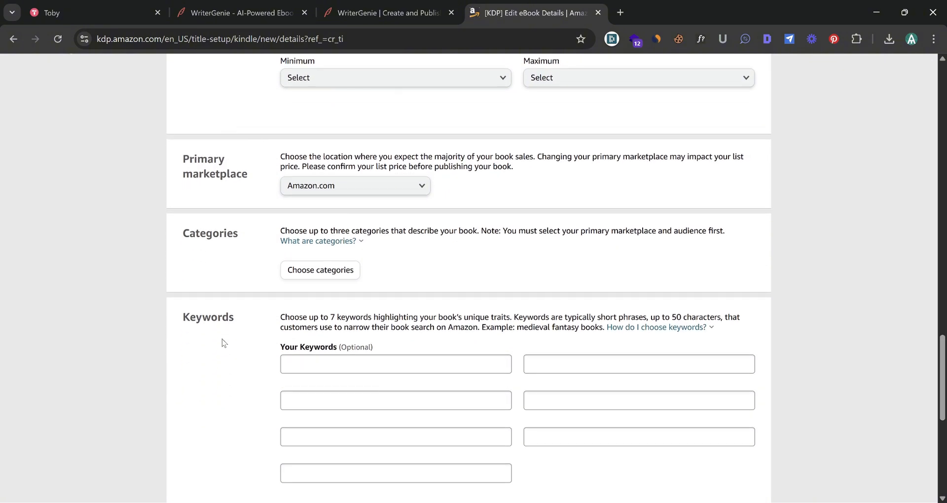
{"action": "left_click", "coordinate": [348, 364]}
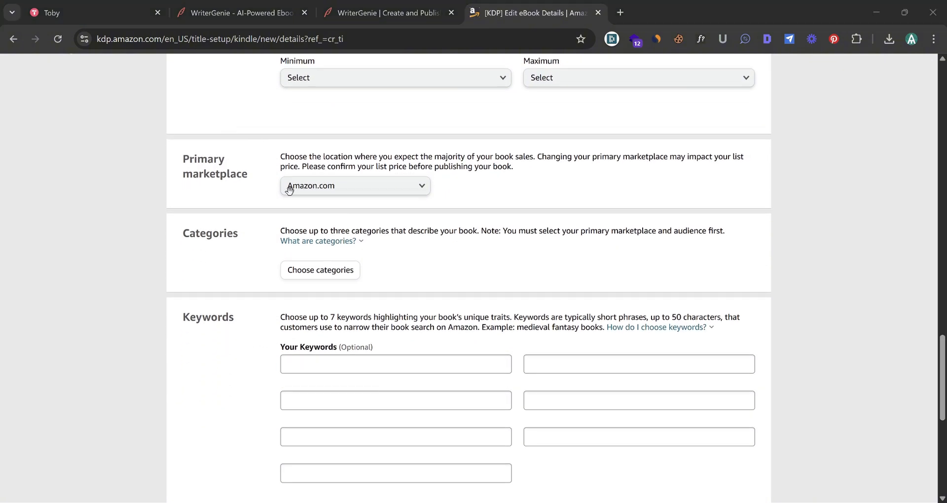
{"action": "type", "text": "FBI coastal mystery"}
{"action": "key", "text": "Tab"}
{"action": "type", "text": "Lighthouse thriller fiction"}
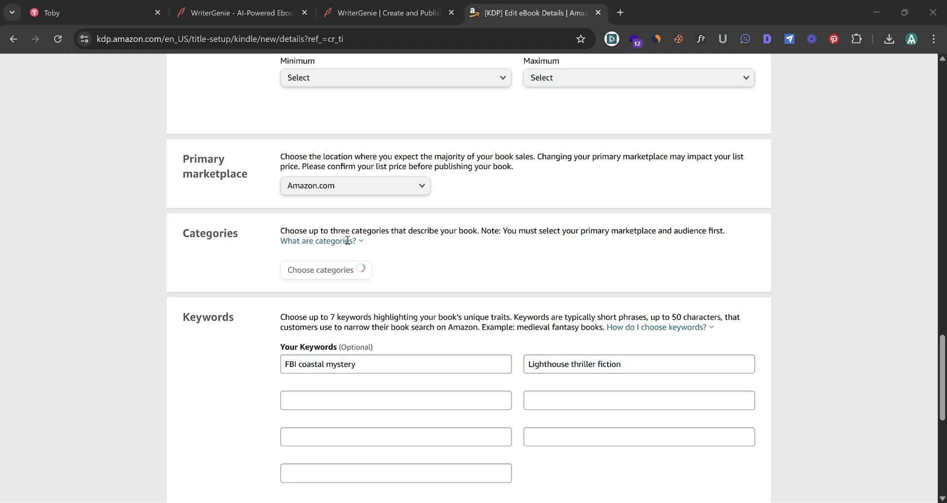
{"action": "key", "text": "Tab"}
{"action": "type", "text": "Suspenseful small town crime"}
{"action": "key", "text": "Tab"}
{"action": "type", "text": "Maritime conspiracy novel"}
{"action": "key", "text": "Tab"}
{"action": "type", "text": "Journalist and agent thriller"}
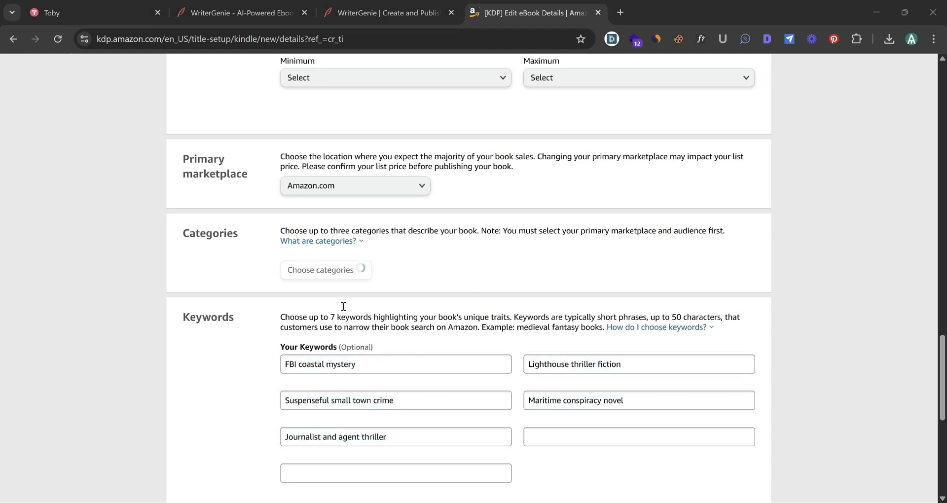
{"action": "key", "text": "Tab"}
{"action": "type", "text": "Treasure smuggling mystery"}
{"action": "key", "text": "Tab"}
{"action": "type", "text": "Modern crime with folklore"}
Choose the categories Thrillers › Crime, Thrillers › Espionage, and Action & Adventure › Sea Adventures
{"action": "left_click", "coordinate": [336, 274]}
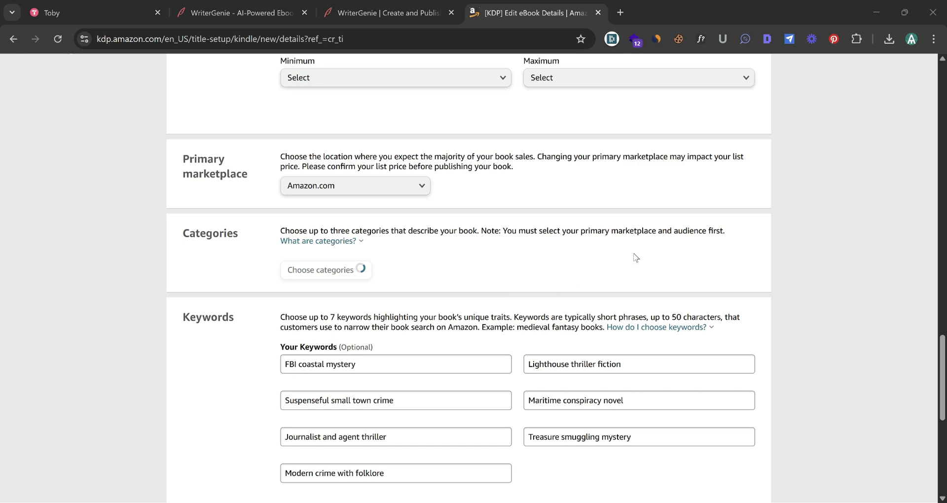
{"action": "left_click", "coordinate": [347, 276]}
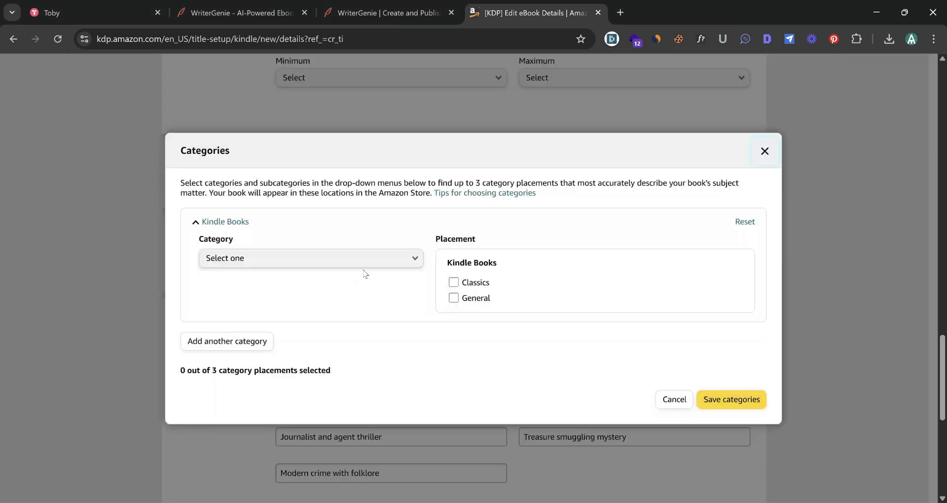
{"action": "left_click", "coordinate": [351, 260]}
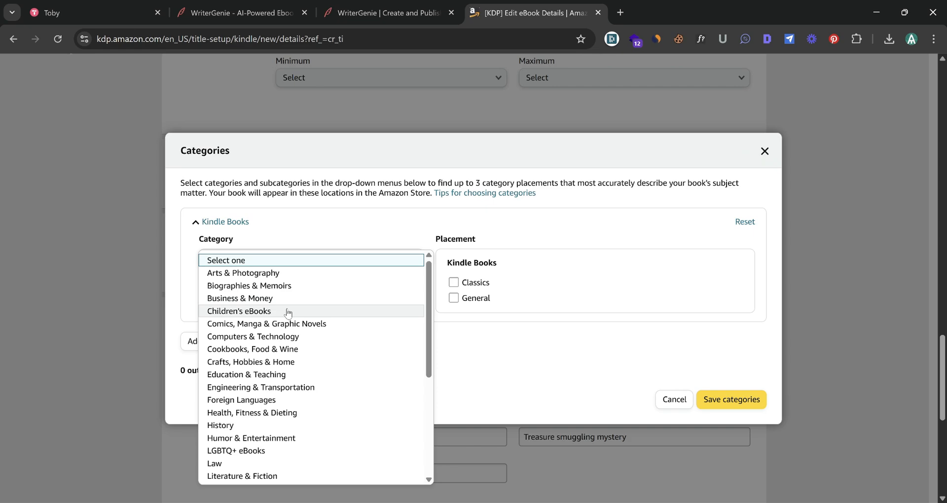
{"action": "scroll", "coordinate": [288, 312], "scroll_direction": "down", "scroll_amount": 5}
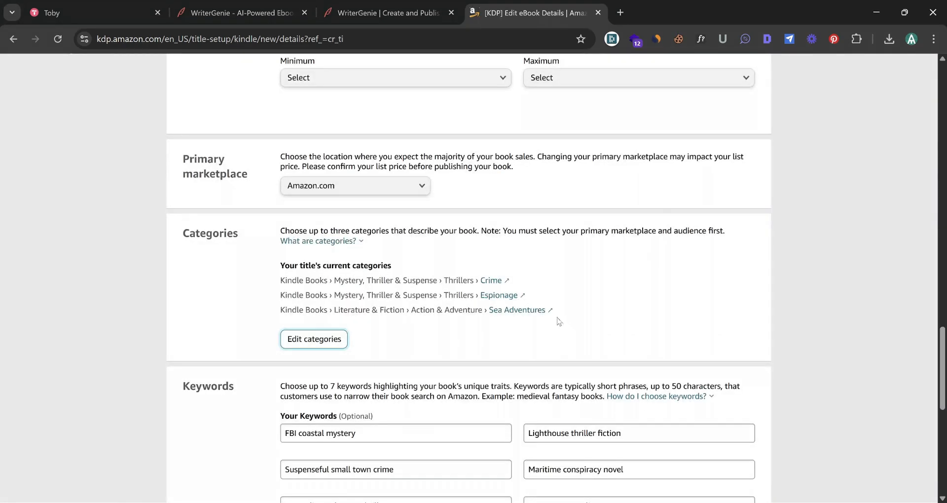
Save the eBook details and continue to the content step
{"action": "scroll", "coordinate": [539, 317], "scroll_direction": "down", "scroll_amount": 2}
{"action": "scroll", "coordinate": [523, 314], "scroll_direction": "down", "scroll_amount": 3}
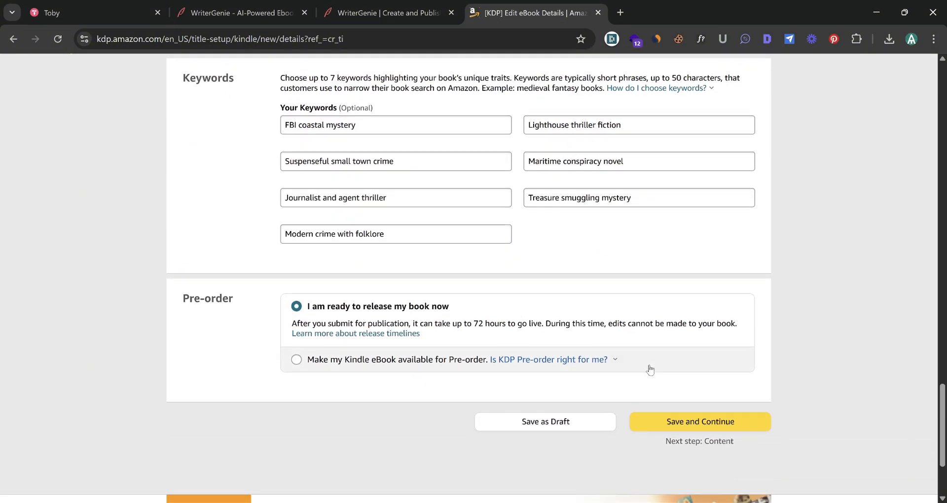
{"action": "left_click", "coordinate": [696, 422]}
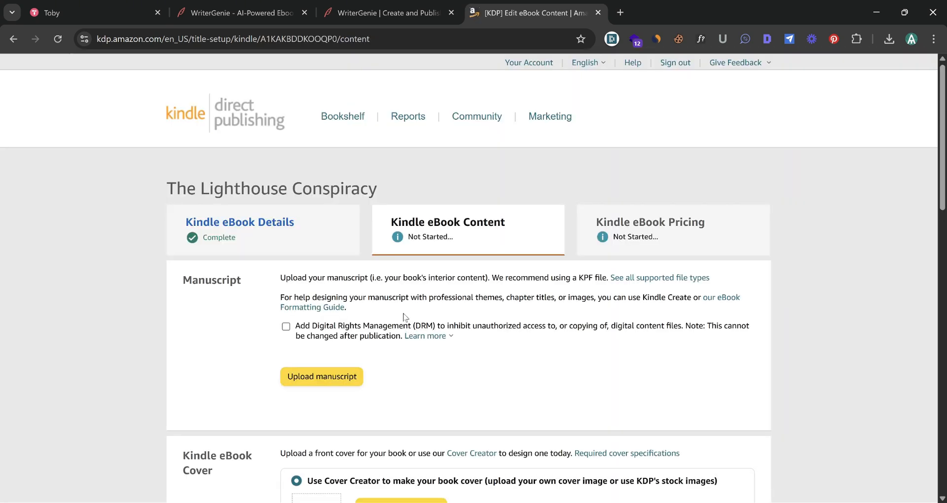
Upload the-lighthouse-conspiracy.epub as the manuscript
{"action": "scroll", "coordinate": [398, 308], "scroll_direction": "down", "scroll_amount": 2}
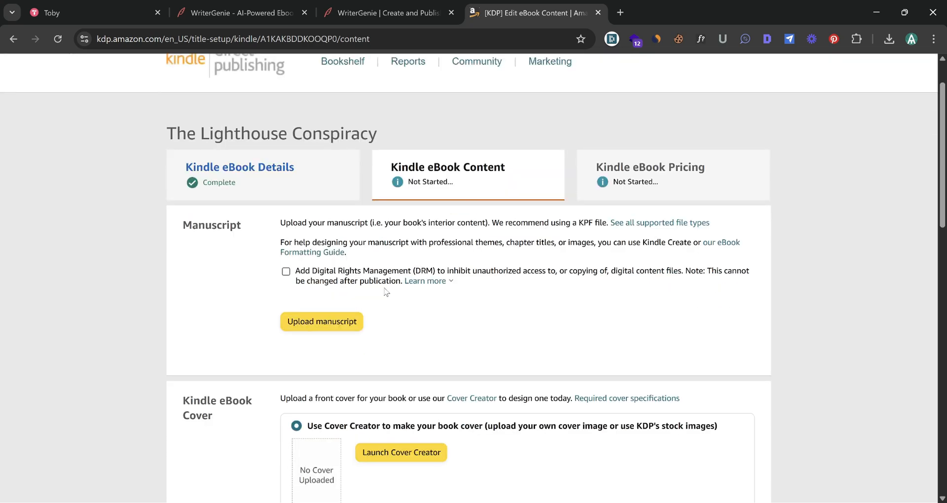
{"action": "left_click", "coordinate": [329, 262]}
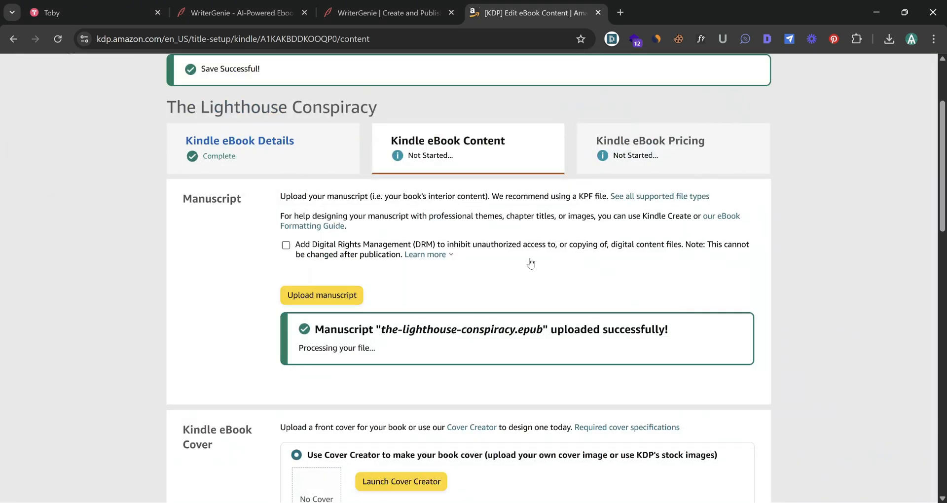
Choose to upload an existing cover and upload the cover image file
{"action": "scroll", "coordinate": [467, 232], "scroll_direction": "down", "scroll_amount": 5}
{"action": "left_click", "coordinate": [296, 377]}
{"action": "left_click", "coordinate": [402, 321]}
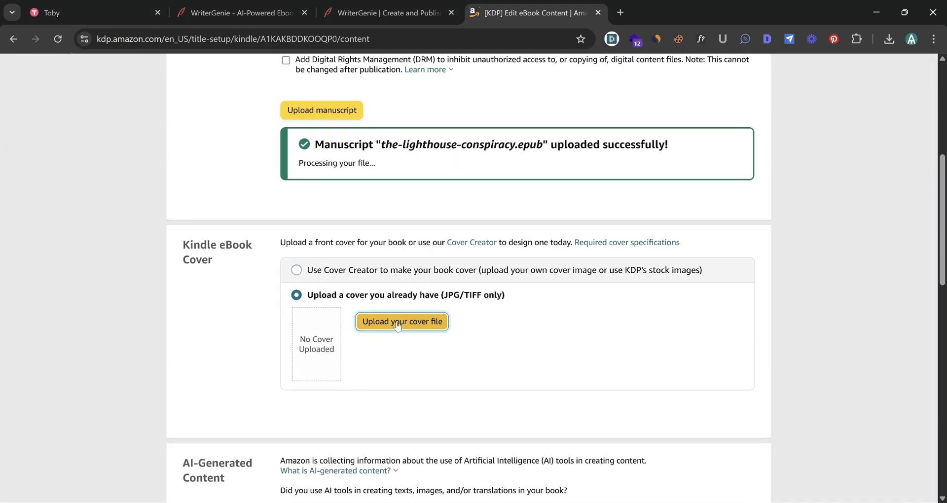
{"action": "double_click", "coordinate": [132, 109]}
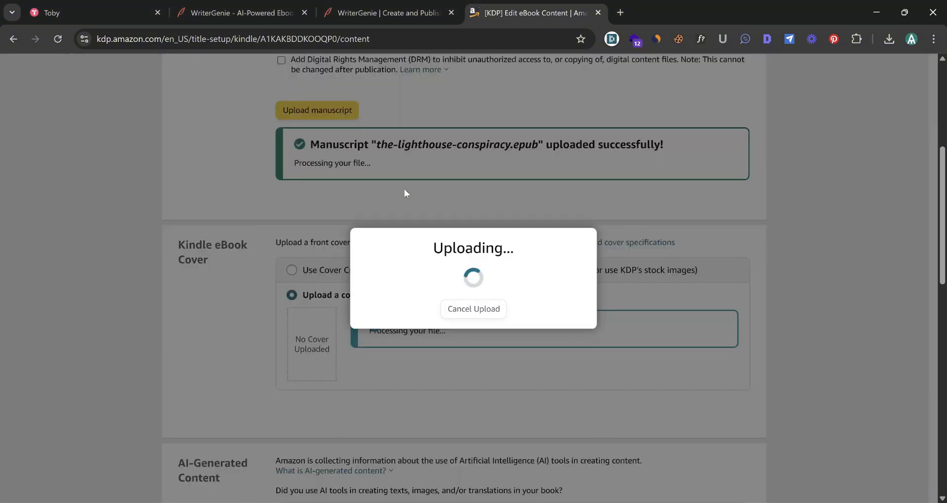
{"action": "scroll", "coordinate": [375, 246], "scroll_direction": "down", "scroll_amount": 4}
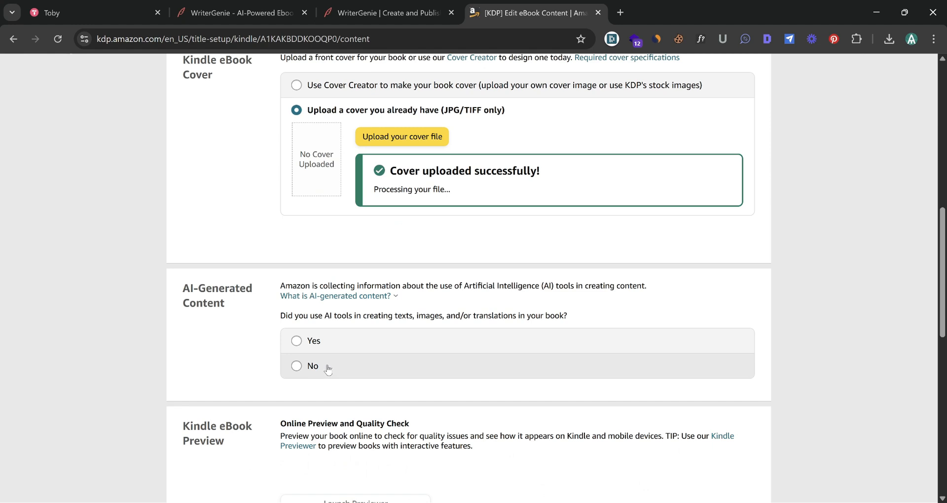
Declare AI-generated texts covering the entire work with minimal or no editing, created with WriterGenie
{"action": "left_click", "coordinate": [328, 370]}
{"action": "left_click", "coordinate": [297, 341]}
{"action": "left_click", "coordinate": [443, 364]}
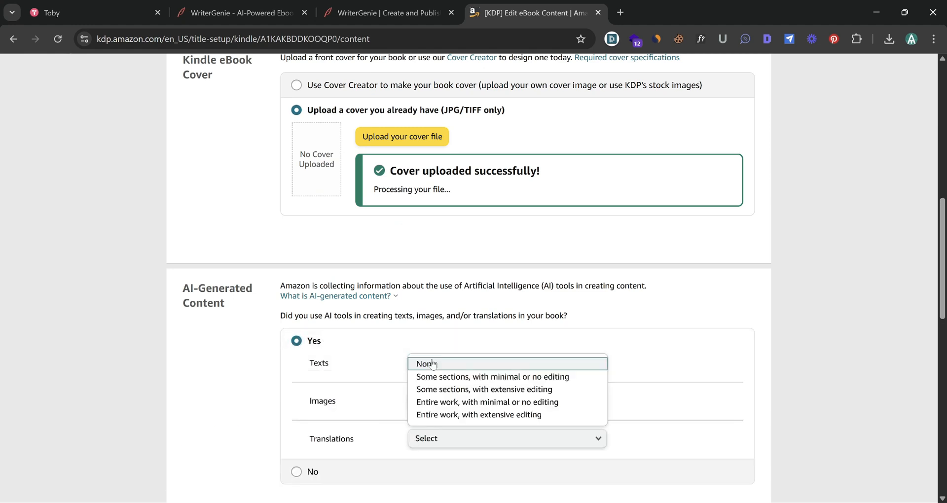
{"action": "left_click", "coordinate": [430, 403]}
{"action": "type", "text": "WriterGenie"}
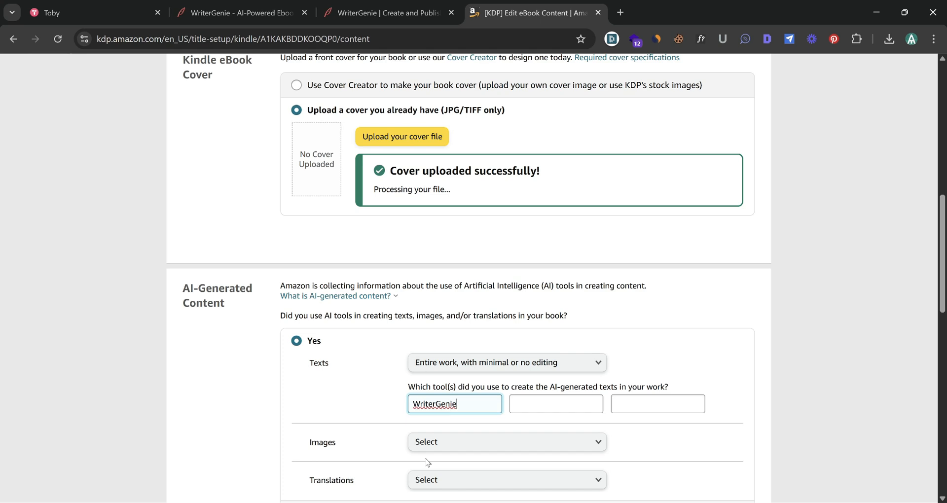
Declare one or a few AI-generated images with extensive editing made with OpenAI, and set translations to None
{"action": "left_click", "coordinate": [449, 442]}
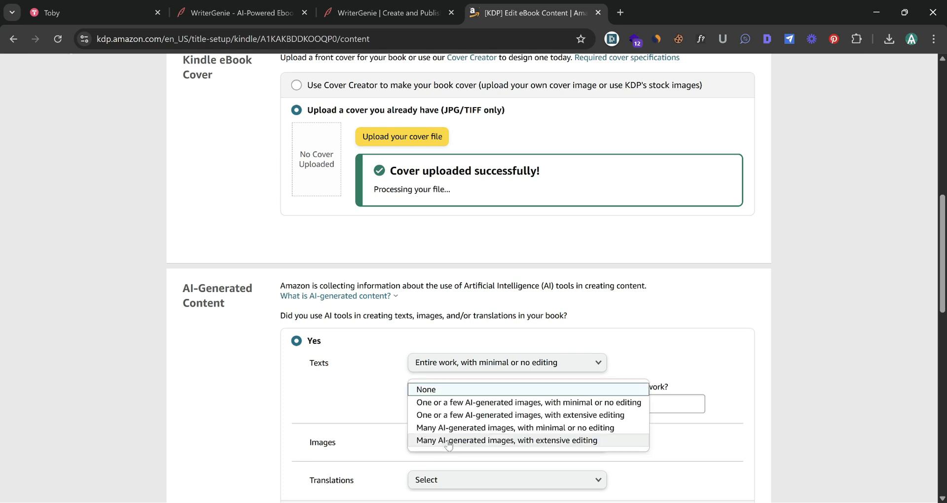
{"action": "left_click", "coordinate": [437, 415]}
{"action": "scroll", "coordinate": [444, 420], "scroll_direction": "down", "scroll_amount": 1}
{"action": "left_click", "coordinate": [451, 423]}
{"action": "type", "text": "OpenAI"}
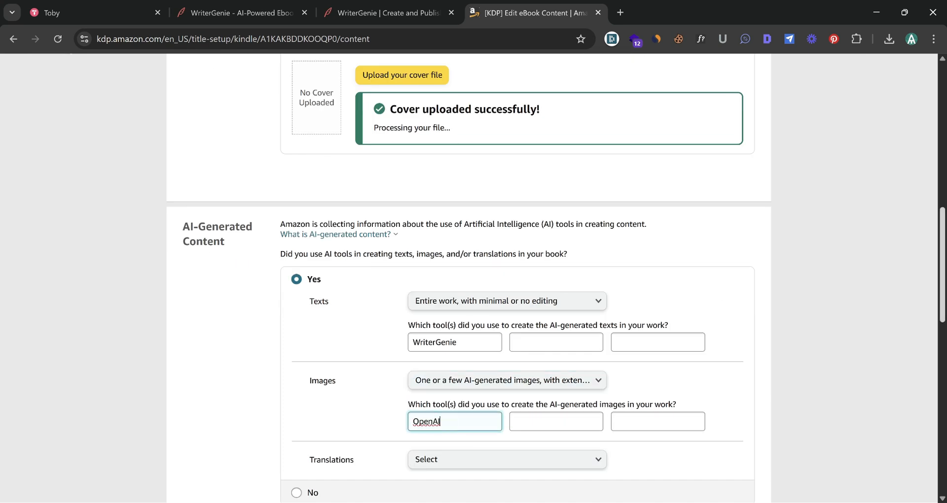
{"action": "scroll", "coordinate": [579, 360], "scroll_direction": "down", "scroll_amount": 2}
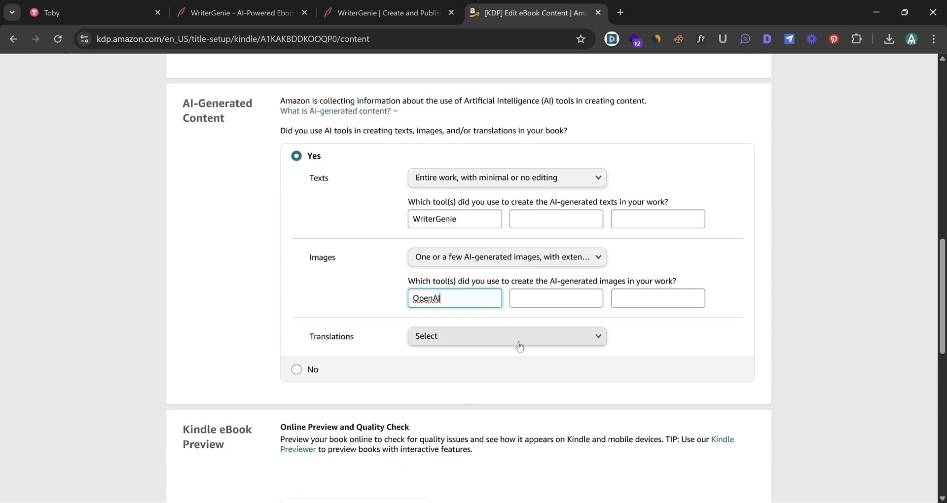
{"action": "left_click", "coordinate": [519, 340]}
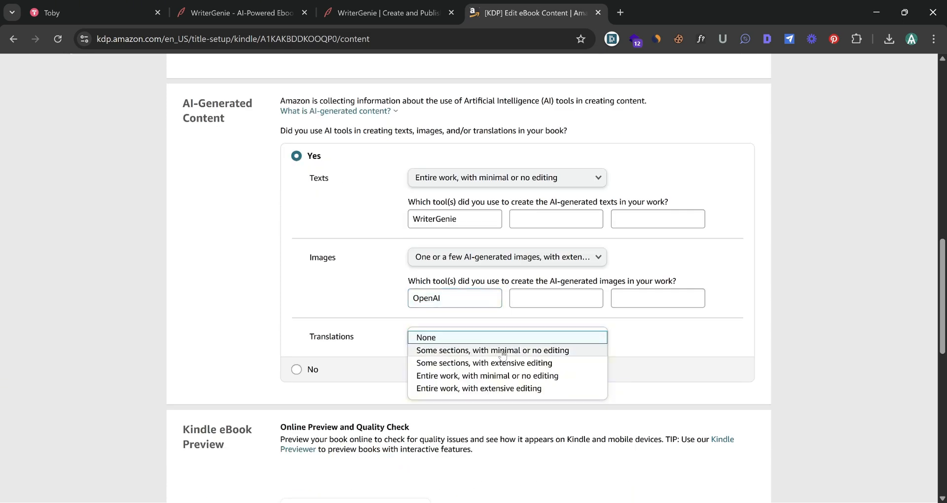
{"action": "left_click", "coordinate": [452, 338]}
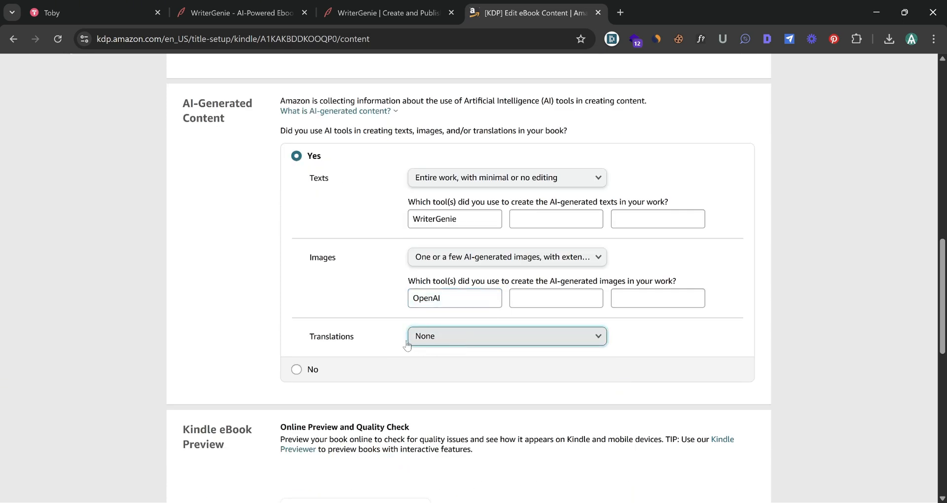
{"action": "scroll", "coordinate": [408, 345], "scroll_direction": "down", "scroll_amount": 5}
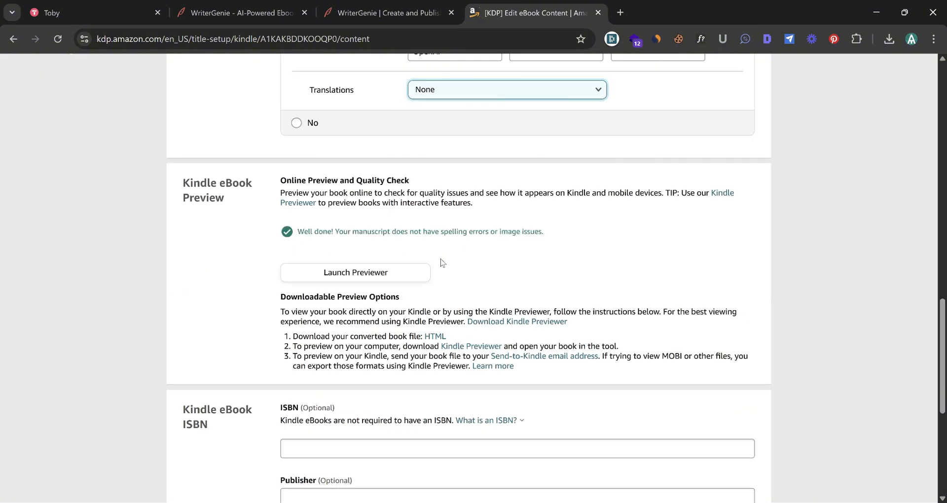
Launch the Kindle previewer and page through the book's opening pages before returning to the content page
{"action": "scroll", "coordinate": [463, 258], "scroll_direction": "up", "scroll_amount": 1}
{"action": "left_click", "coordinate": [382, 334]}
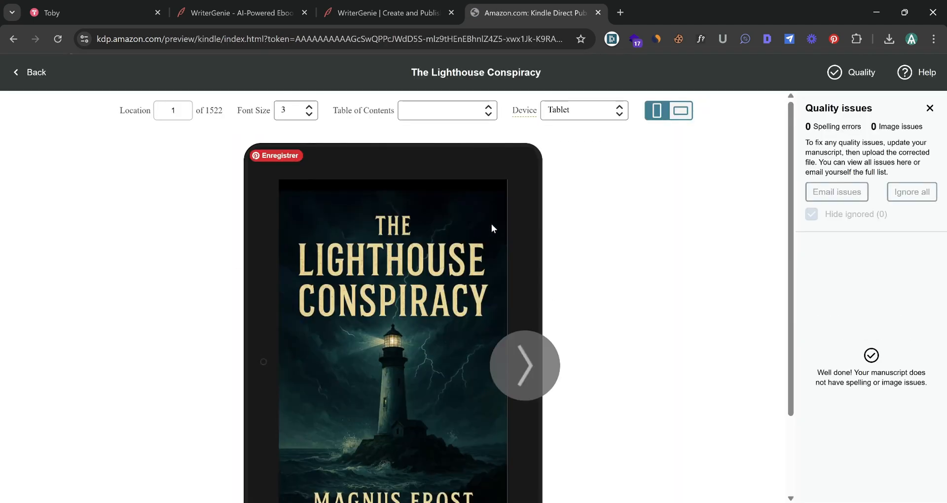
{"action": "scroll", "coordinate": [540, 297], "scroll_direction": "down", "scroll_amount": 2}
{"action": "left_click", "coordinate": [522, 296]}
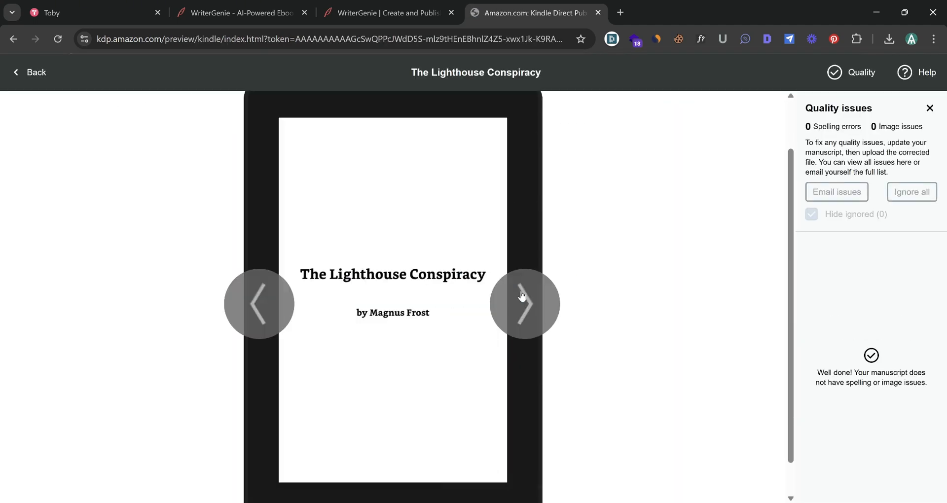
{"action": "left_click", "coordinate": [523, 296]}
{"action": "left_click", "coordinate": [522, 296]}
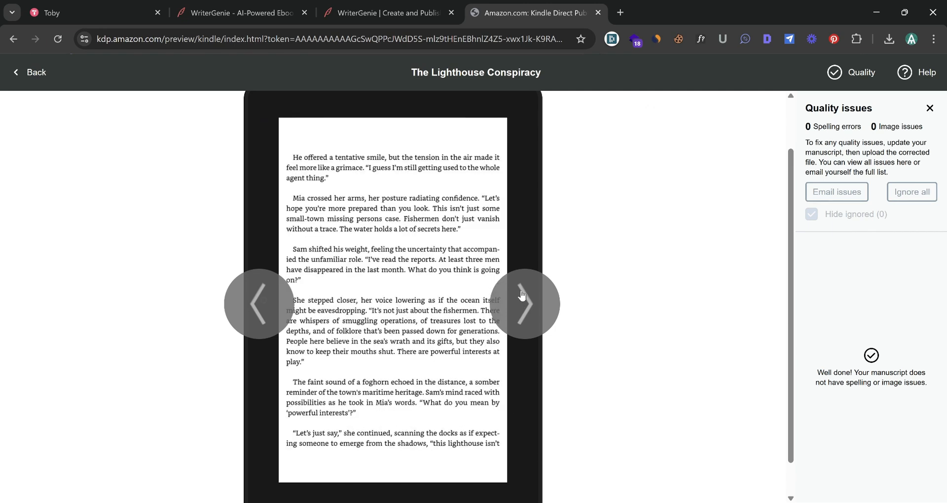
{"action": "left_click", "coordinate": [32, 73]}
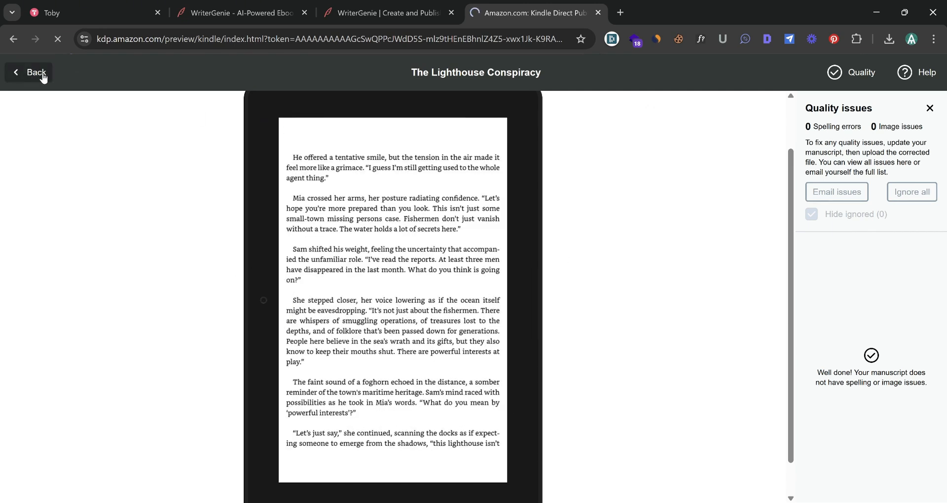
Save the eBook content and continue to the pricing page
{"action": "scroll", "coordinate": [647, 310], "scroll_direction": "down", "scroll_amount": 20}
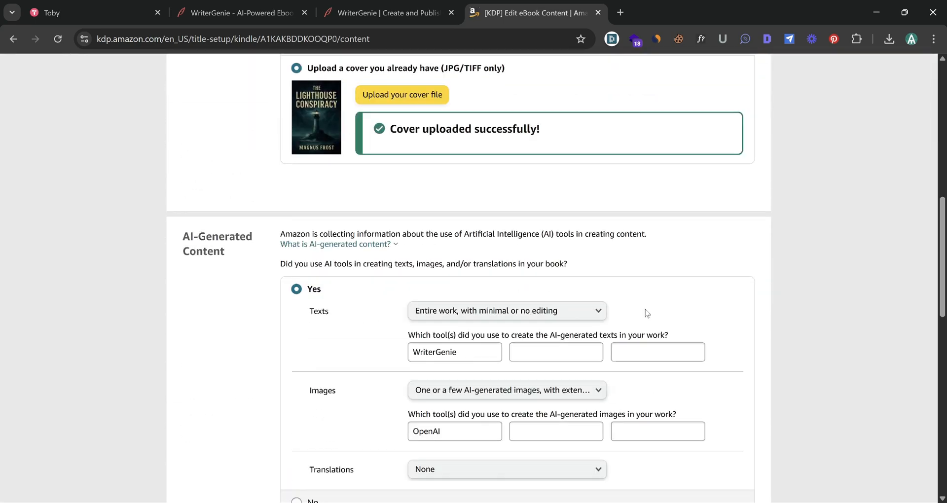
{"action": "scroll", "coordinate": [617, 291], "scroll_direction": "up", "scroll_amount": 5}
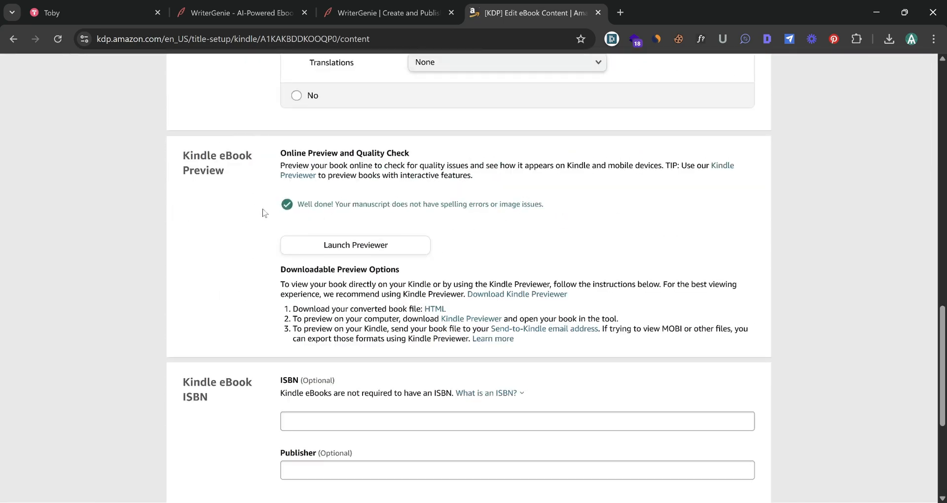
{"action": "scroll", "coordinate": [687, 312], "scroll_direction": "down", "scroll_amount": 4}
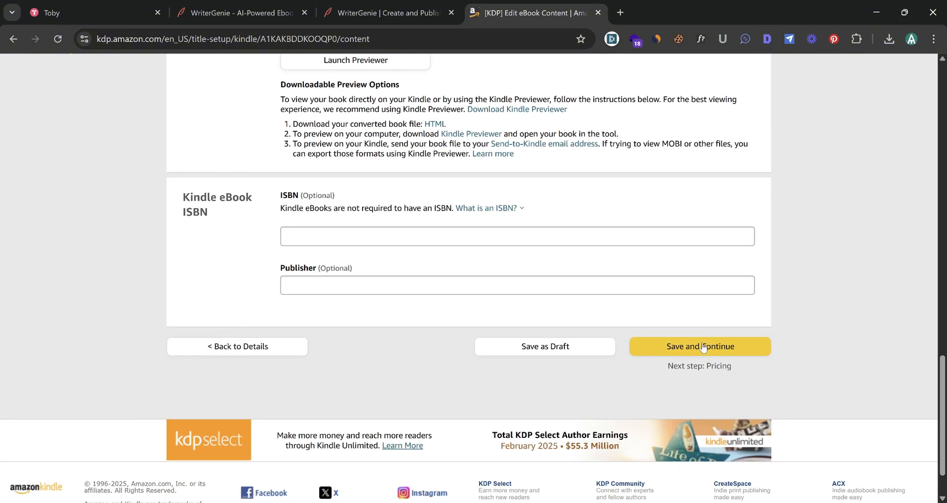
{"action": "left_click", "coordinate": [696, 346]}
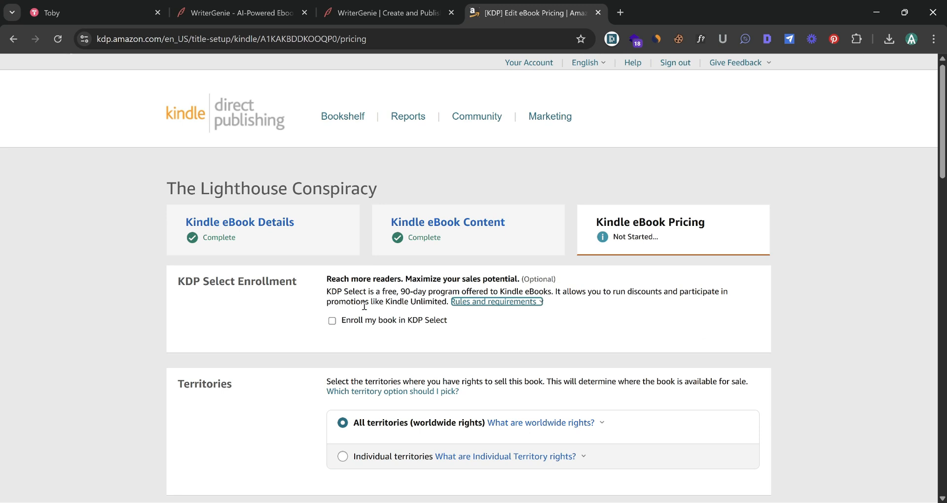
Enroll the book in KDP Select and choose the 70% royalty plan
{"action": "left_click", "coordinate": [334, 321]}
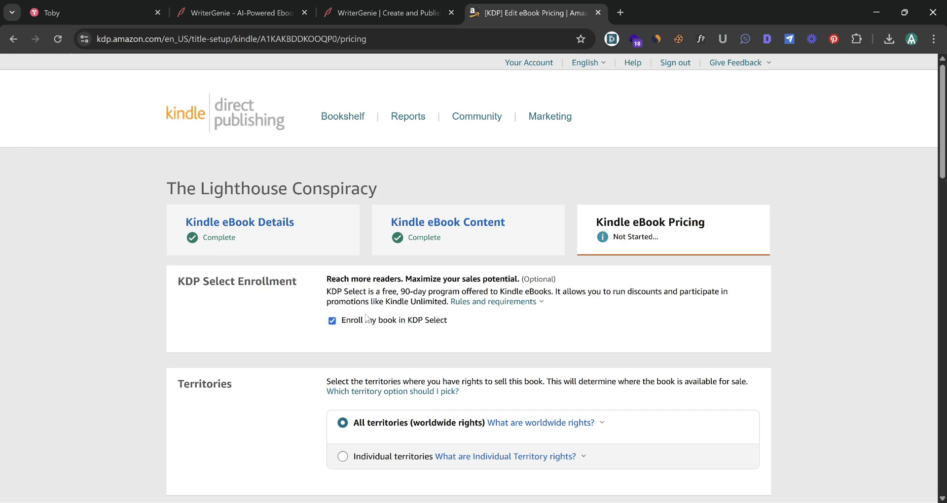
{"action": "scroll", "coordinate": [359, 312], "scroll_direction": "down", "scroll_amount": 3}
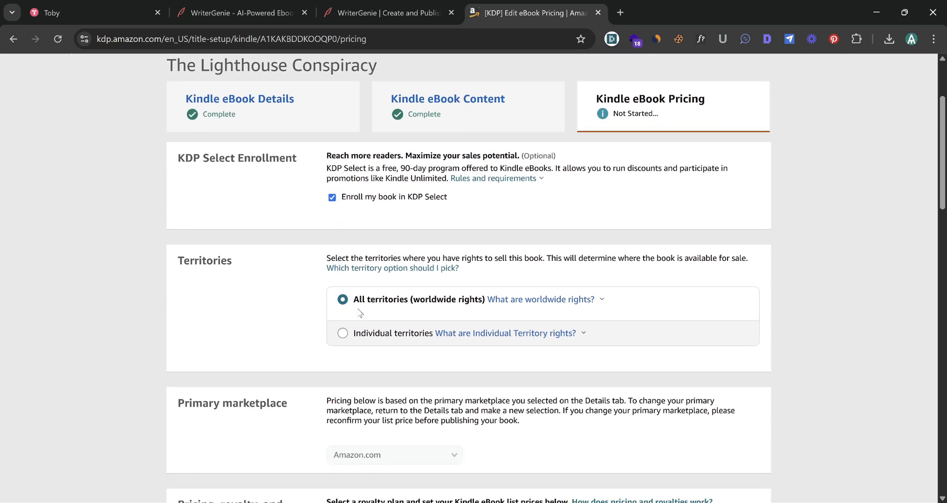
{"action": "scroll", "coordinate": [271, 290], "scroll_direction": "down", "scroll_amount": 5}
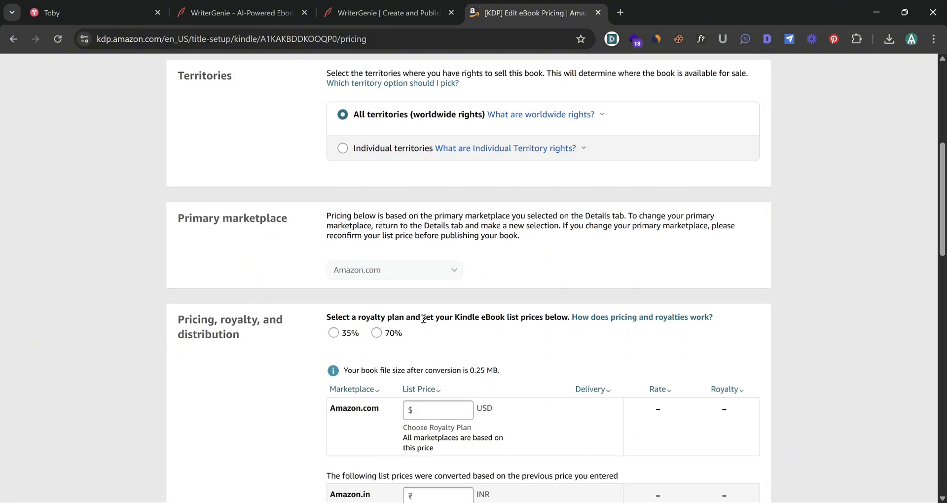
{"action": "left_click", "coordinate": [377, 334]}
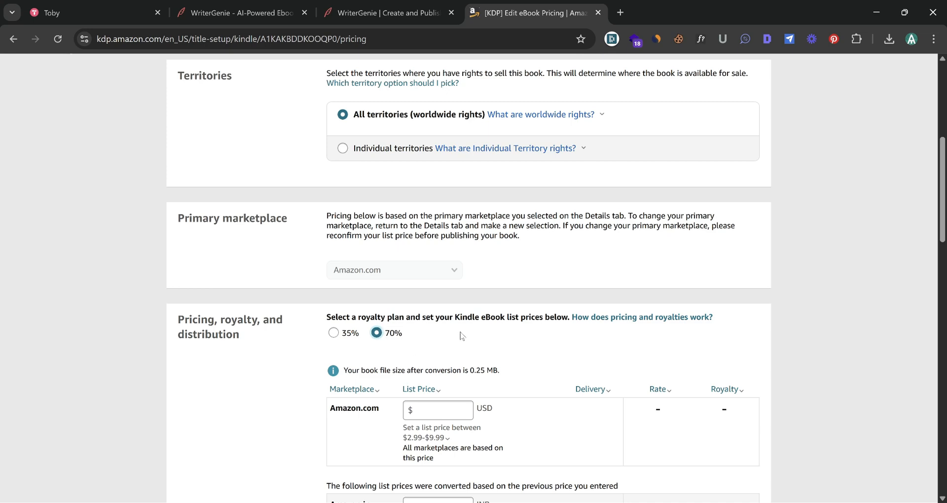
Set the Amazon.com list price to $3.99 USD
{"action": "scroll", "coordinate": [462, 335], "scroll_direction": "down", "scroll_amount": 2}
{"action": "left_click", "coordinate": [429, 326]}
{"action": "left_click", "coordinate": [444, 347]}
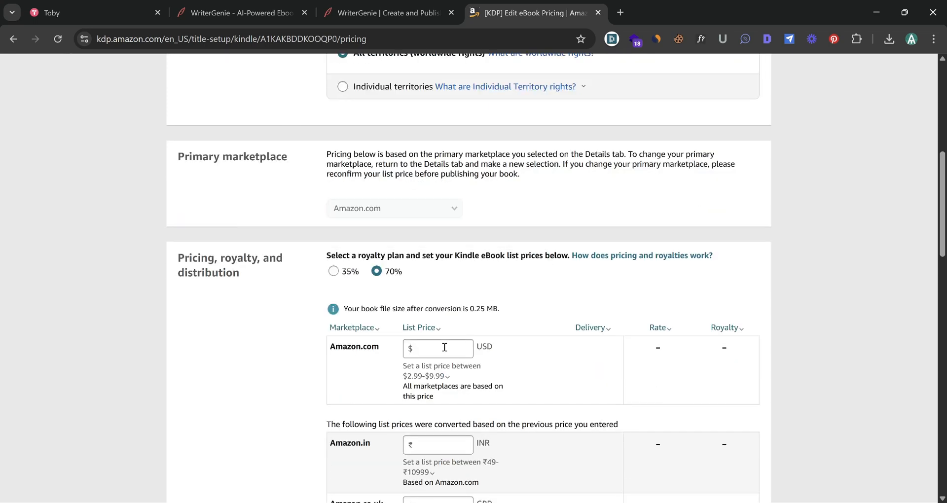
{"action": "left_click", "coordinate": [445, 346]}
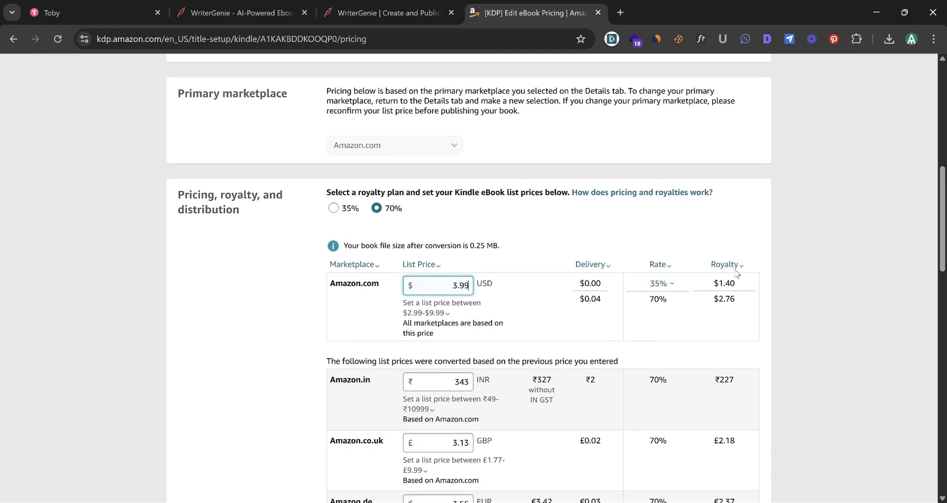
{"action": "scroll", "coordinate": [511, 215], "scroll_direction": "down", "scroll_amount": 2}
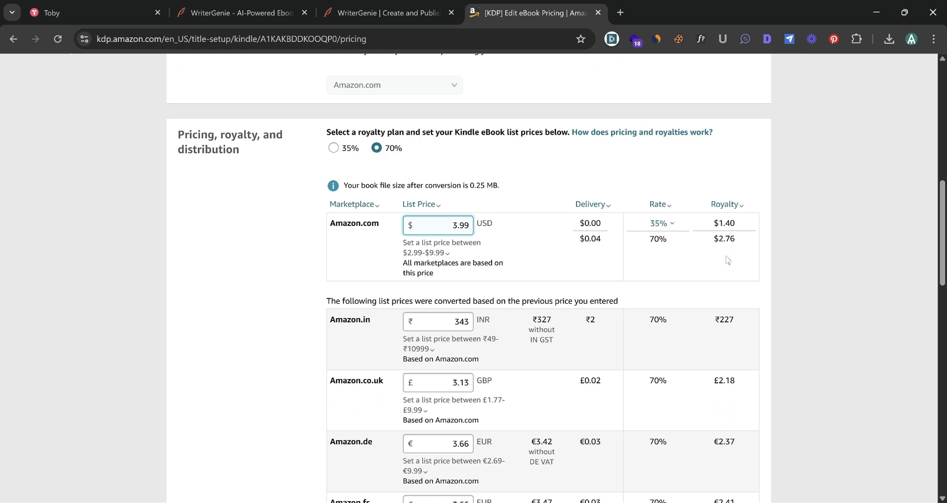
Publish the Kindle eBook and close the submission confirmation dialog
{"action": "scroll", "coordinate": [727, 260], "scroll_direction": "down", "scroll_amount": 15}
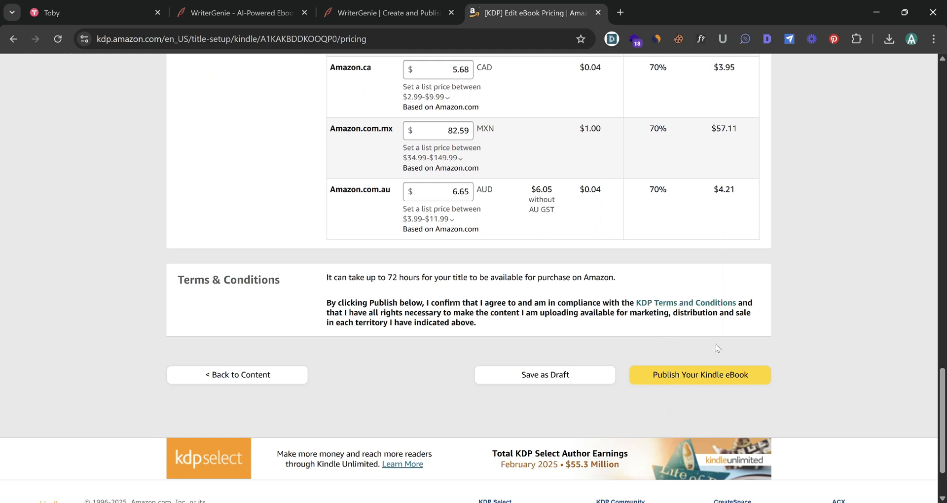
{"action": "left_click", "coordinate": [691, 377]}
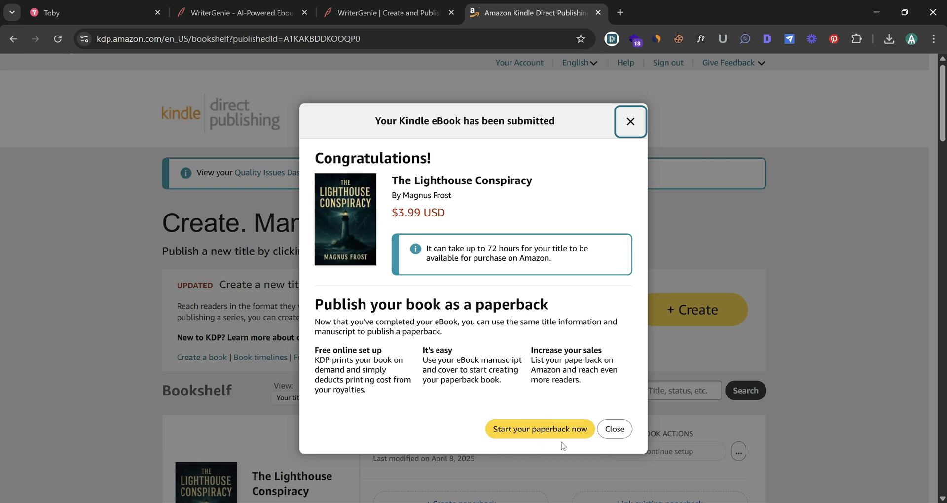
{"action": "left_click", "coordinate": [615, 430]}
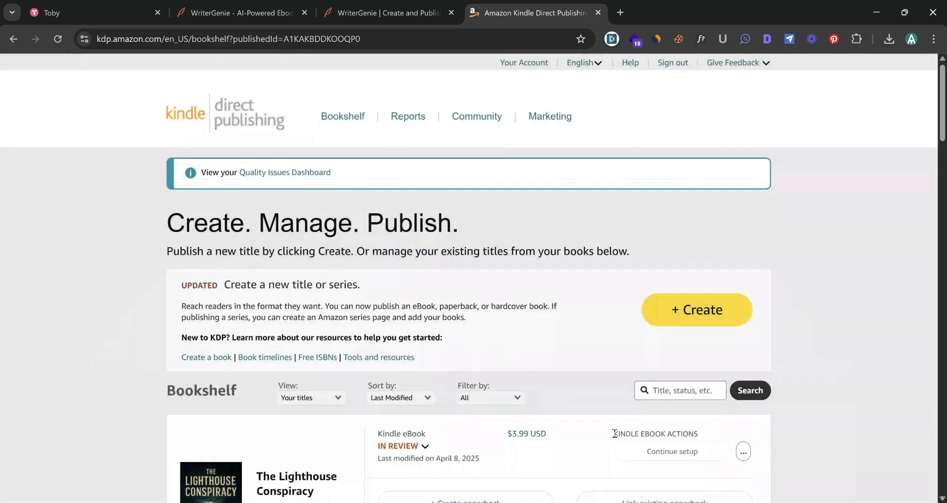
Check the new title on the bookshelf and open the KDP Reports page
{"action": "scroll", "coordinate": [375, 345], "scroll_direction": "down", "scroll_amount": 3}
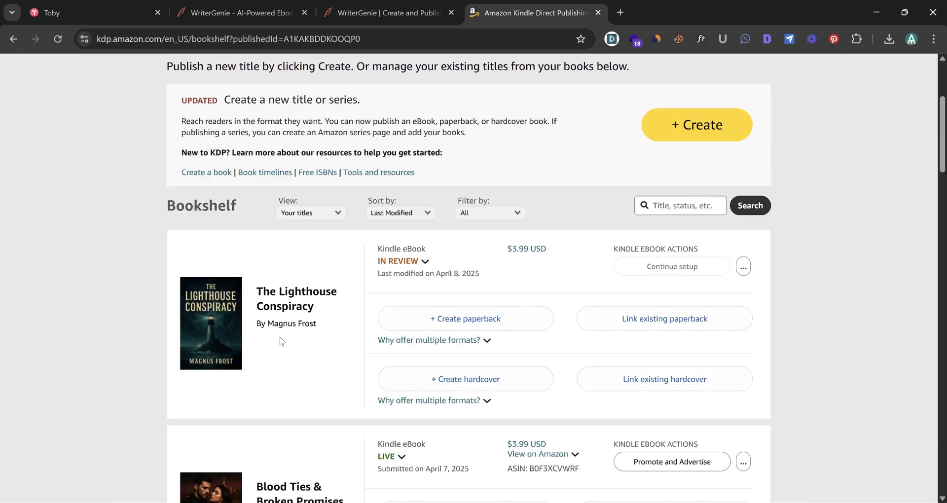
{"action": "scroll", "coordinate": [440, 186], "scroll_direction": "up", "scroll_amount": 4}
{"action": "left_click", "coordinate": [408, 114]}
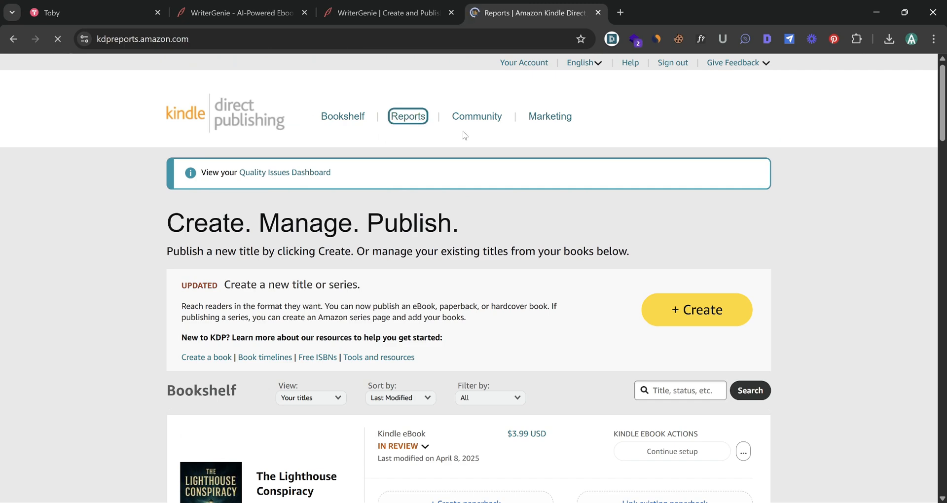
{"action": "scroll", "coordinate": [445, 251], "scroll_direction": "down", "scroll_amount": 2}
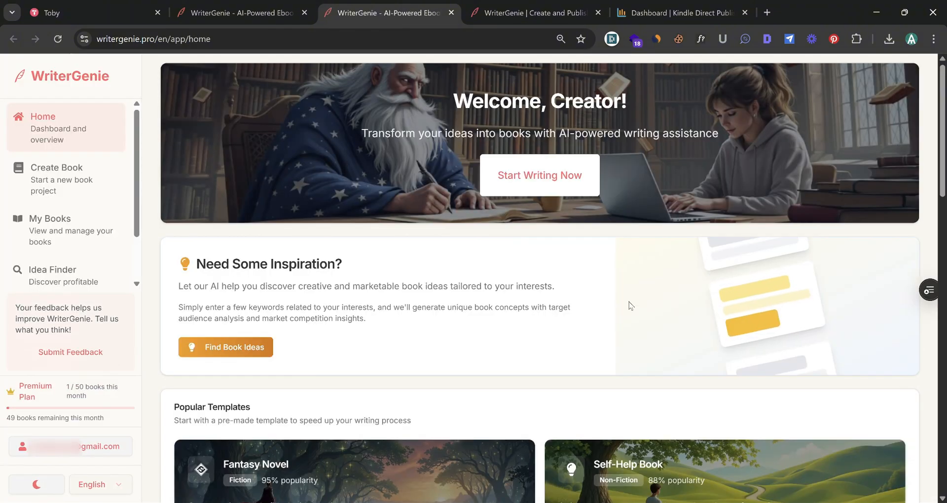
Browse the books listed under My Books in WriterGenie and open the Idea Finder
{"action": "scroll", "coordinate": [473, 283], "scroll_direction": "down", "scroll_amount": 15}
{"action": "scroll", "coordinate": [473, 285], "scroll_direction": "up", "scroll_amount": 14}
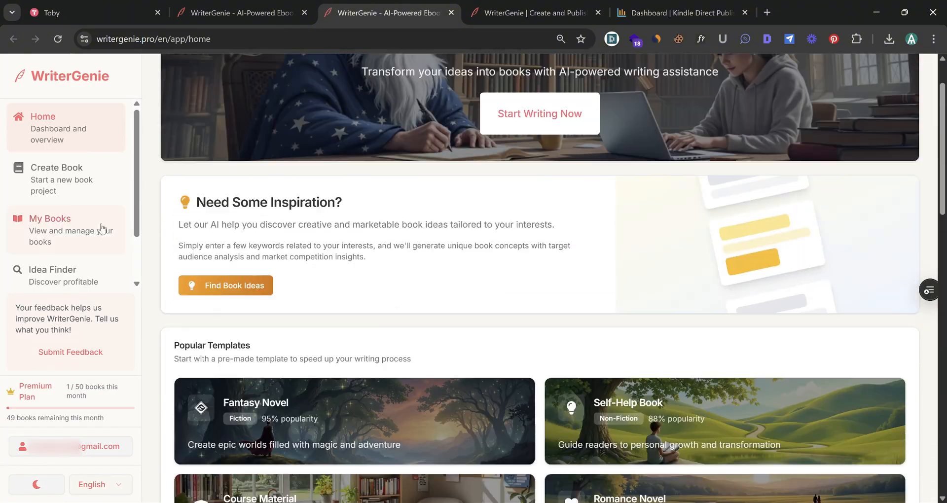
{"action": "left_click", "coordinate": [63, 240]}
{"action": "scroll", "coordinate": [221, 228], "scroll_direction": "down", "scroll_amount": 3}
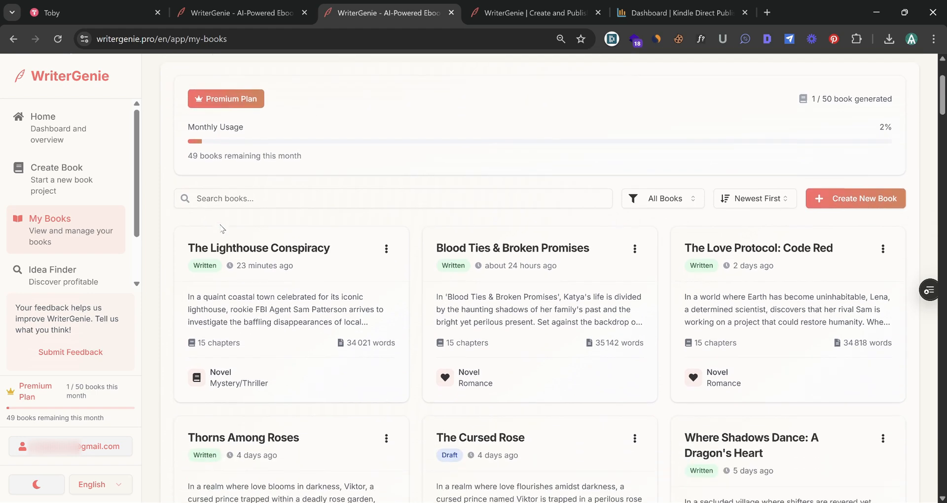
{"action": "scroll", "coordinate": [222, 254], "scroll_direction": "down", "scroll_amount": 1}
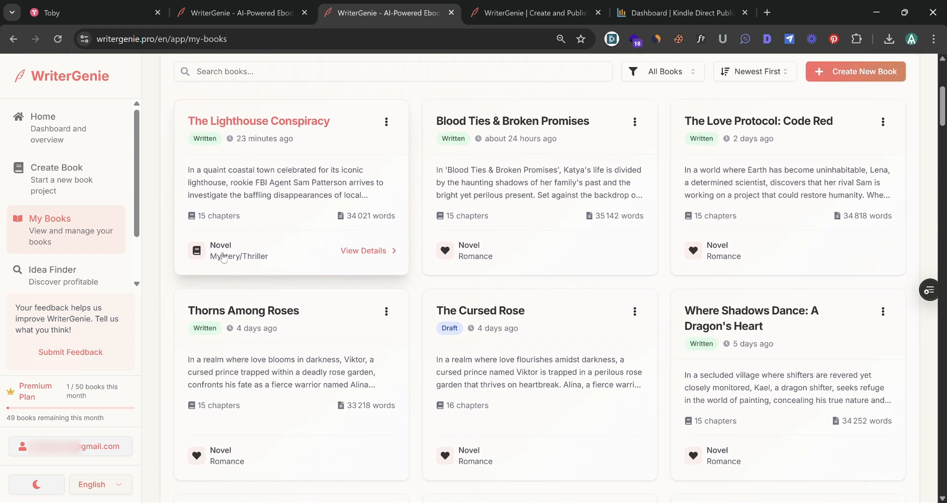
{"action": "left_click", "coordinate": [57, 288]}
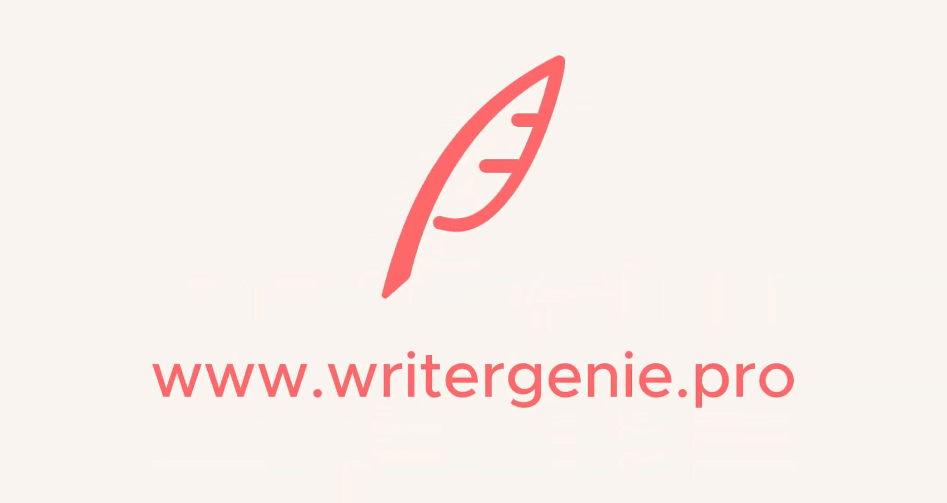